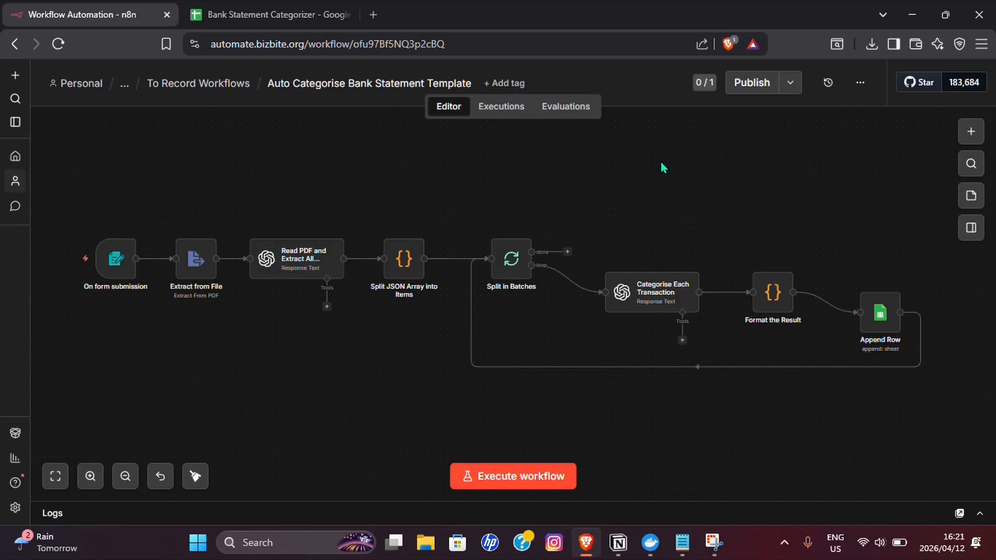
# - Execute the workflow and submit the Clearview_Bank_Statement_March_2025 file through its test form, then minimize the form window
pyautogui.moveTo(496, 206); pyautogui.dragTo(510, 201)
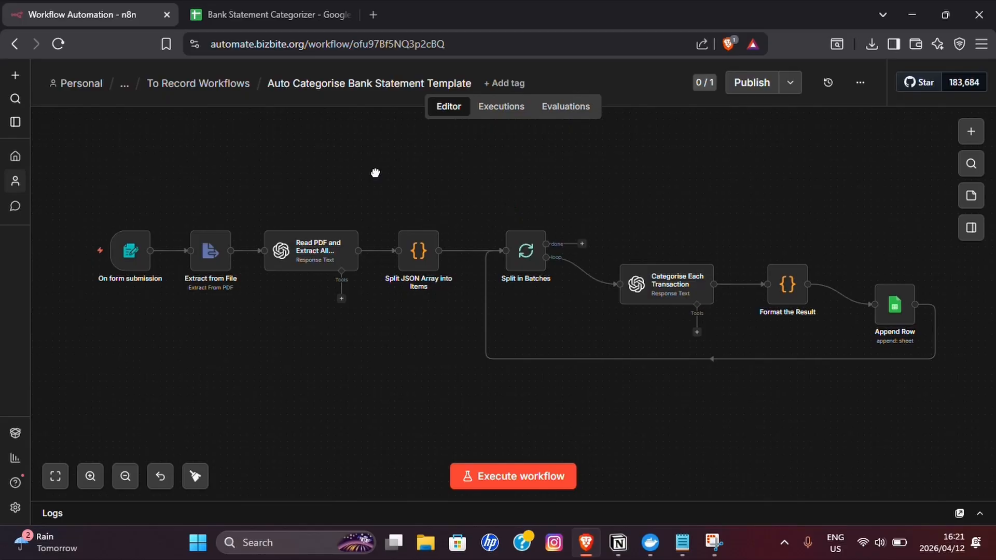
pyautogui.moveTo(376, 173); pyautogui.dragTo(358, 182)
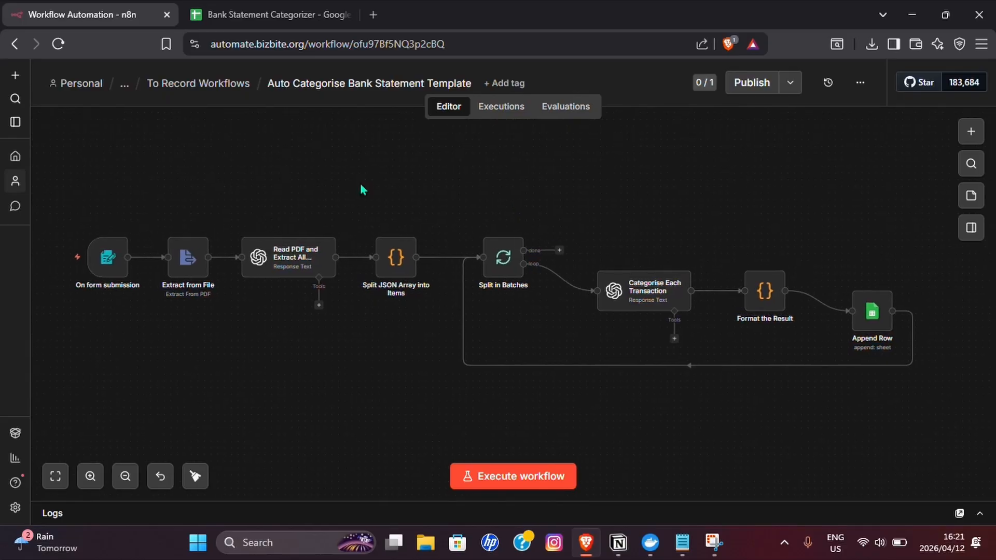
pyautogui.click(503, 478)
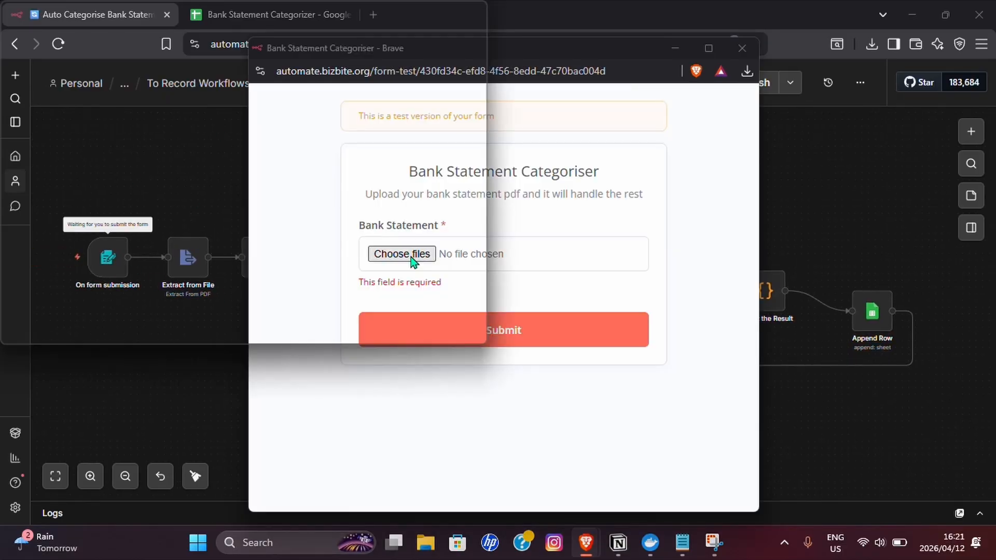
pyautogui.click(410, 322)
pyautogui.click(466, 151)
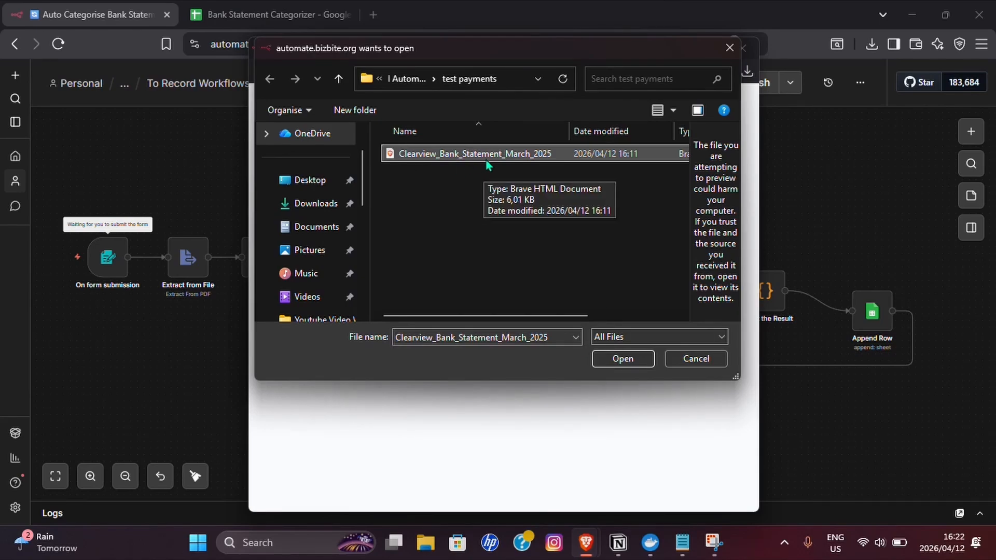
pyautogui.click(628, 357)
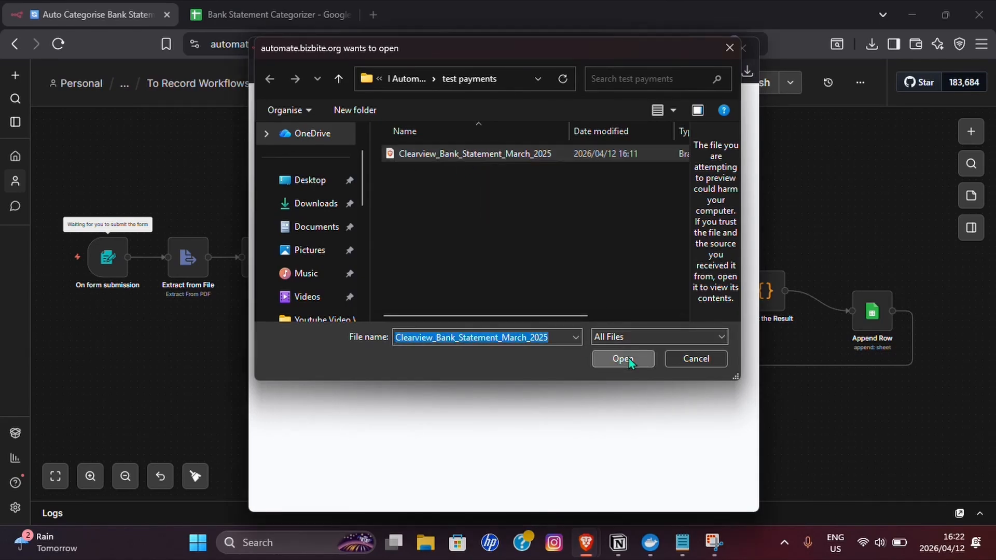
pyautogui.click(575, 328)
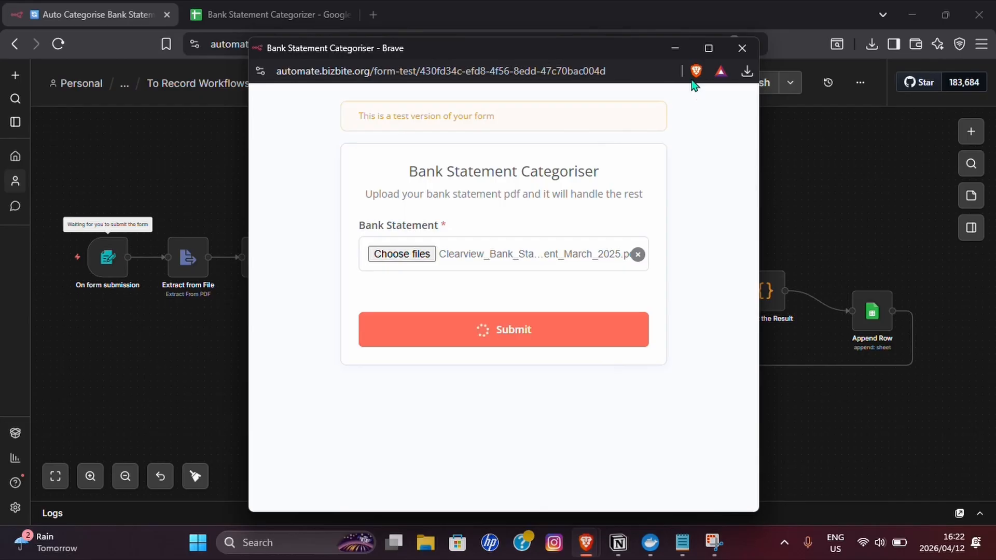
pyautogui.click(676, 47)
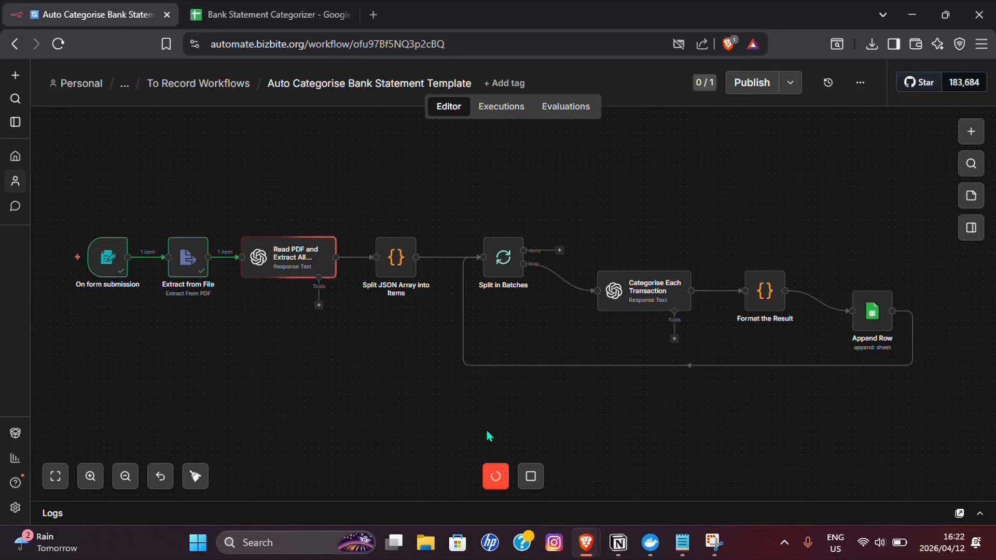
# - Check the Januray and March sheets of the Bank Statement Categorizer spreadsheet in Google Sheets while the workflow runs
pyautogui.click(270, 15)
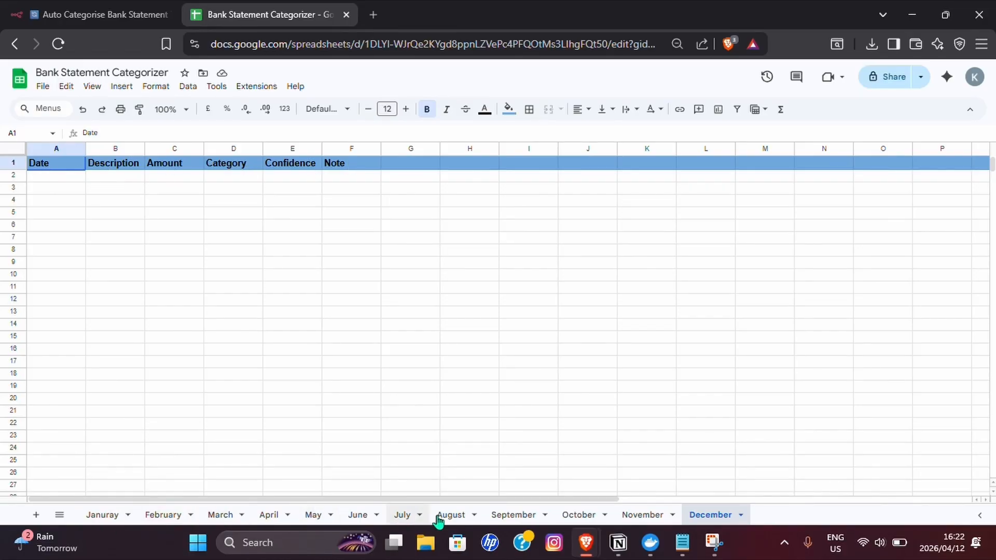
pyautogui.click(98, 15)
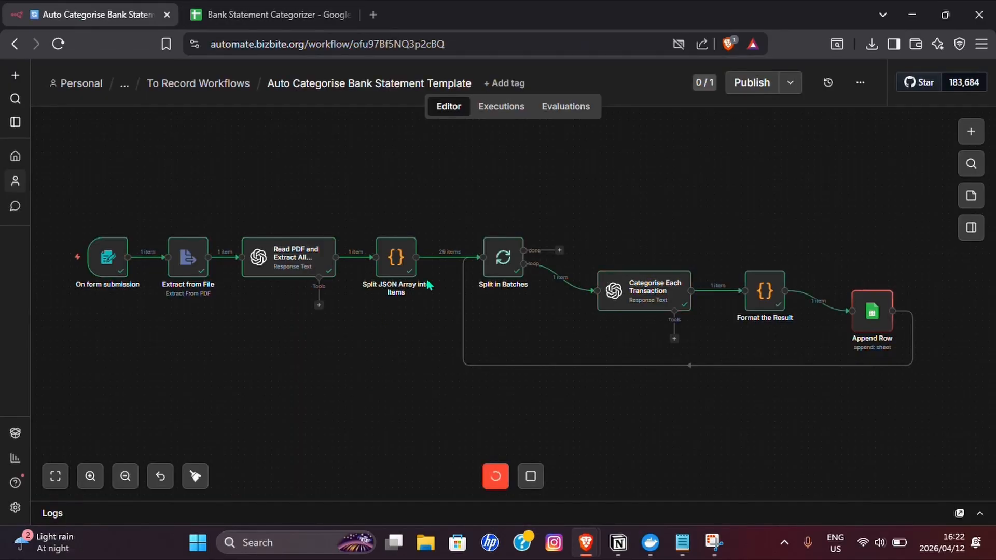
pyautogui.moveTo(445, 260)
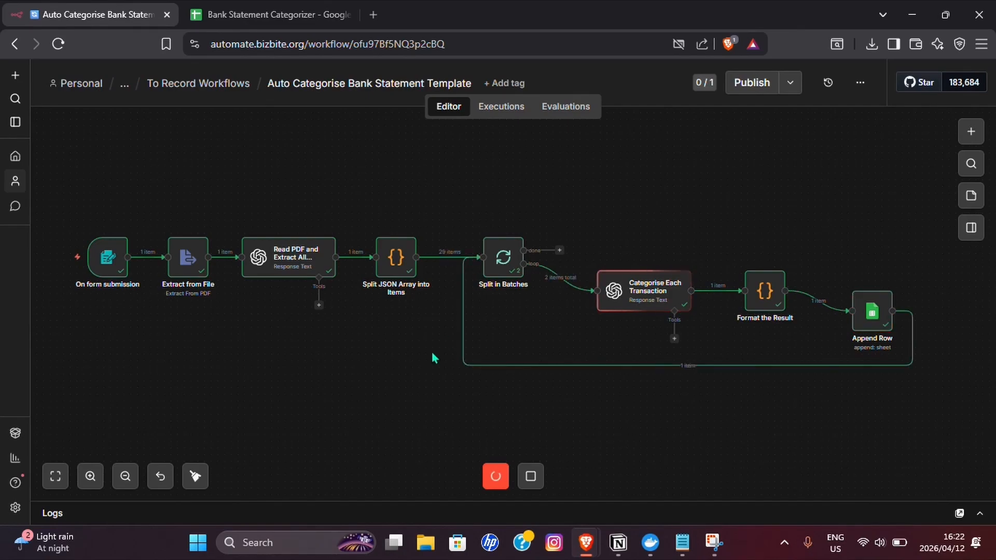
pyautogui.hotkey('ctrl', 'Tab')
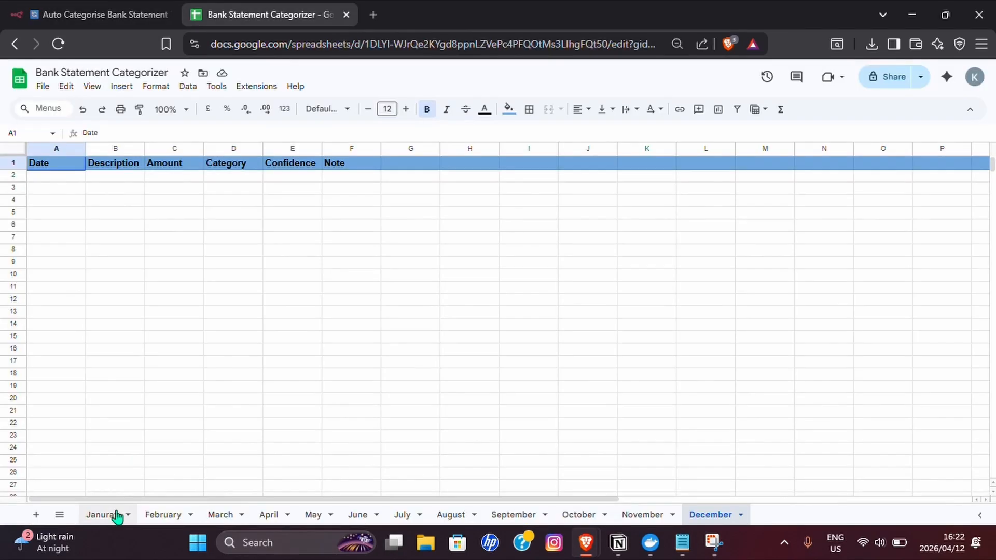
pyautogui.click(113, 515)
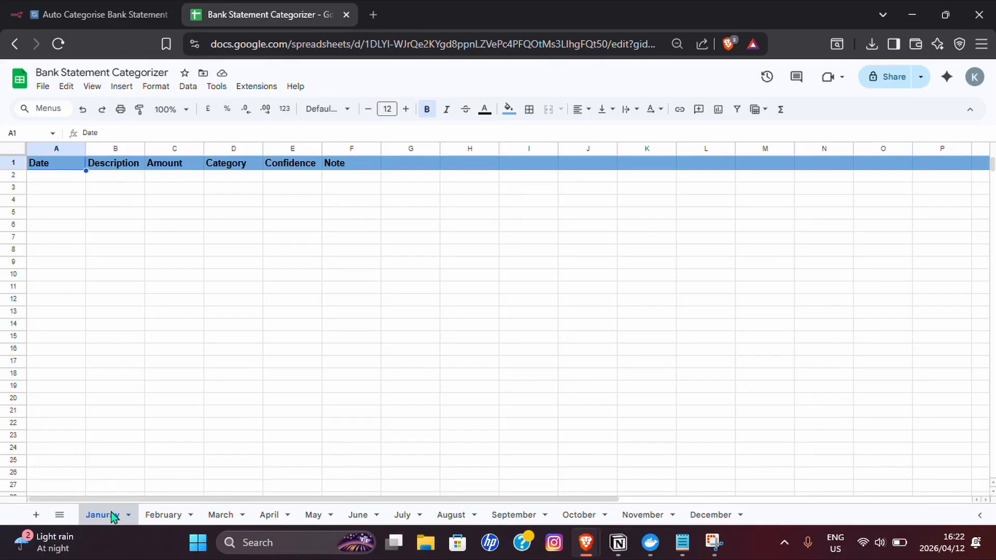
pyautogui.click(218, 515)
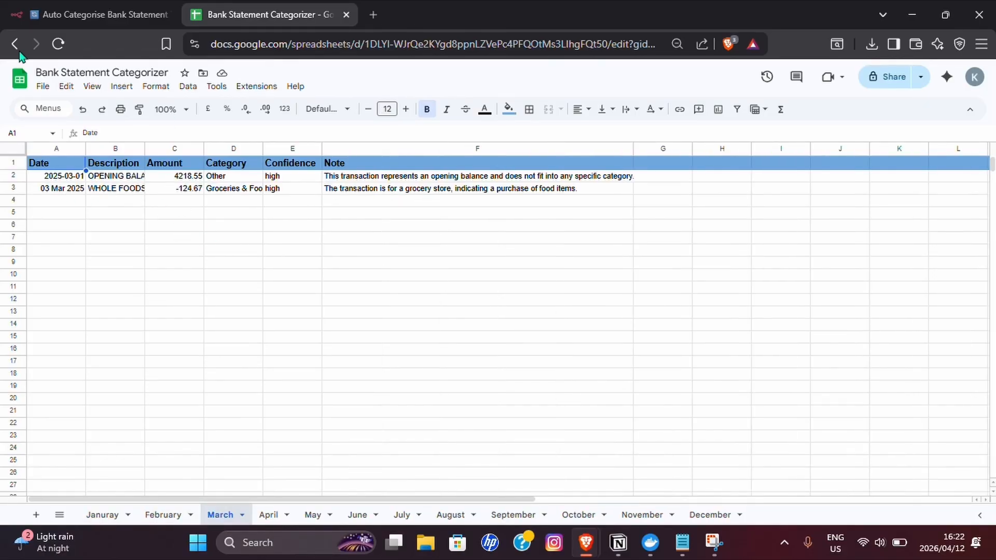
pyautogui.click(65, 15)
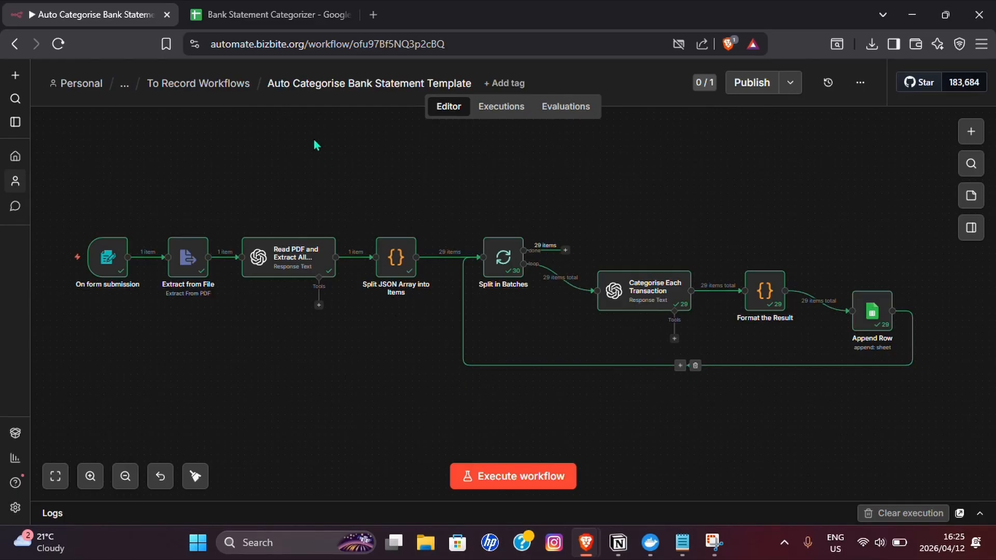
# - Review the dates, descriptions, amounts, categories, confidence levels and notes written to the March sheet of the Bank Statement Categorizer spreadsheet
pyautogui.click(249, 14)
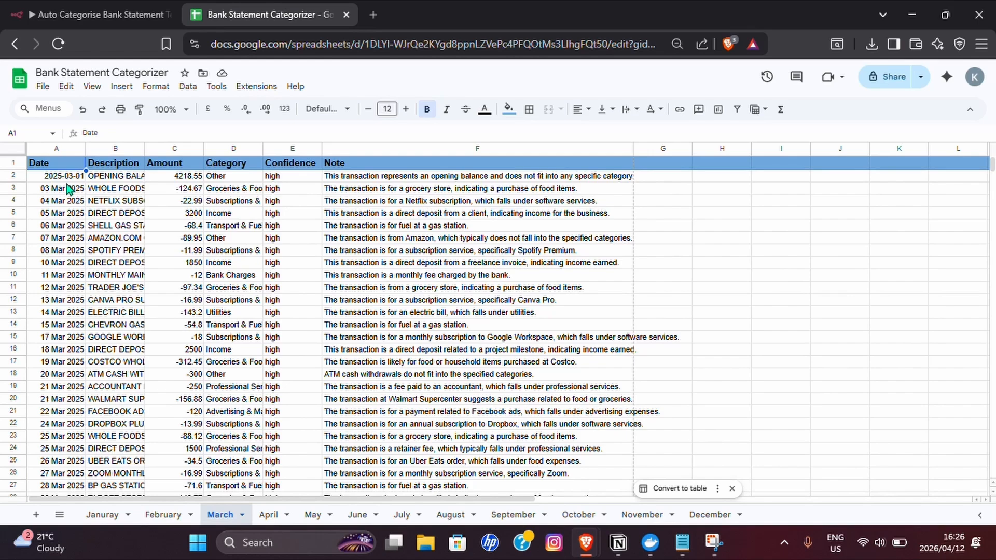
pyautogui.scroll(-2, 68, 192)
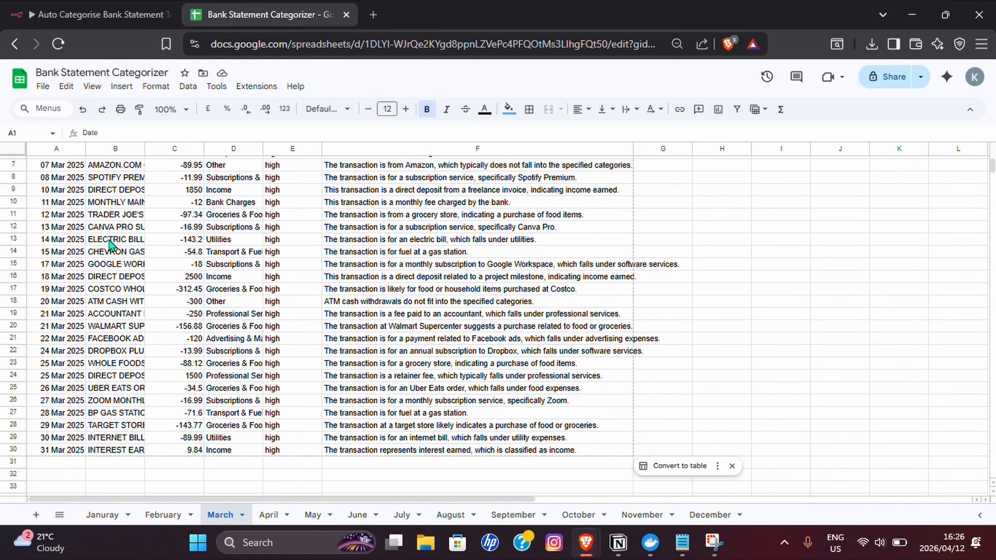
pyautogui.scroll(2, 110, 243)
pyautogui.click(115, 365)
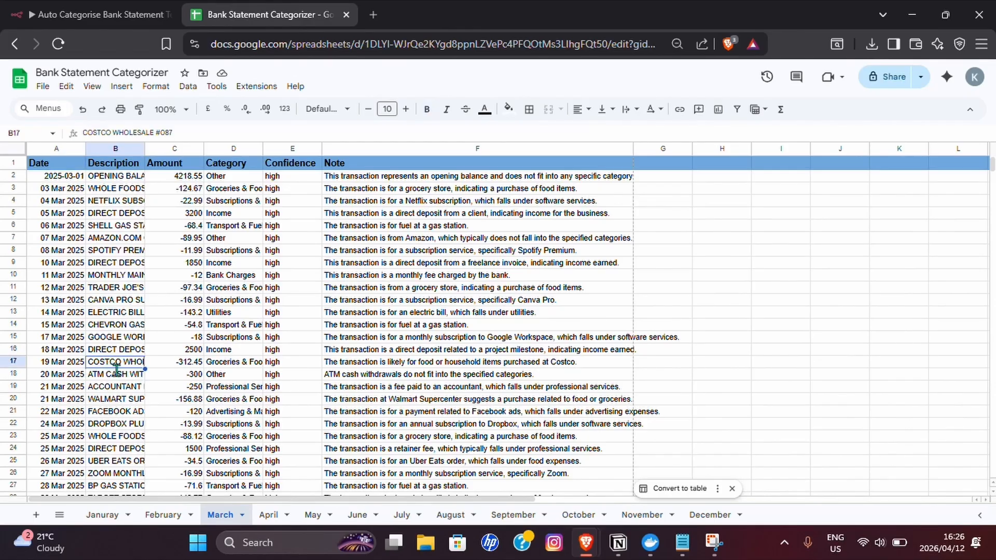
pyautogui.doubleClick(116, 367)
pyautogui.click(160, 303)
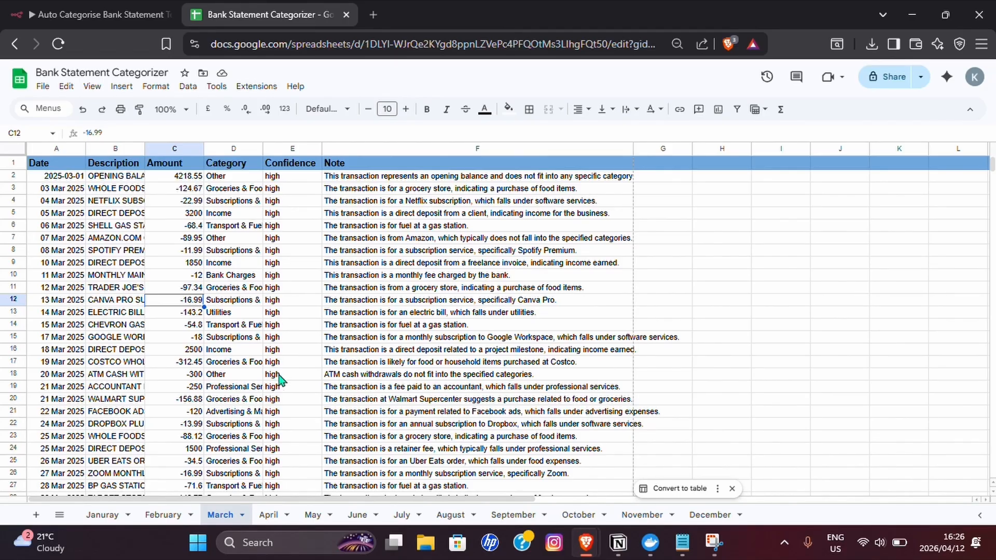
pyautogui.scroll(-5, 280, 382)
pyautogui.scroll(5, 290, 358)
pyautogui.click(352, 302)
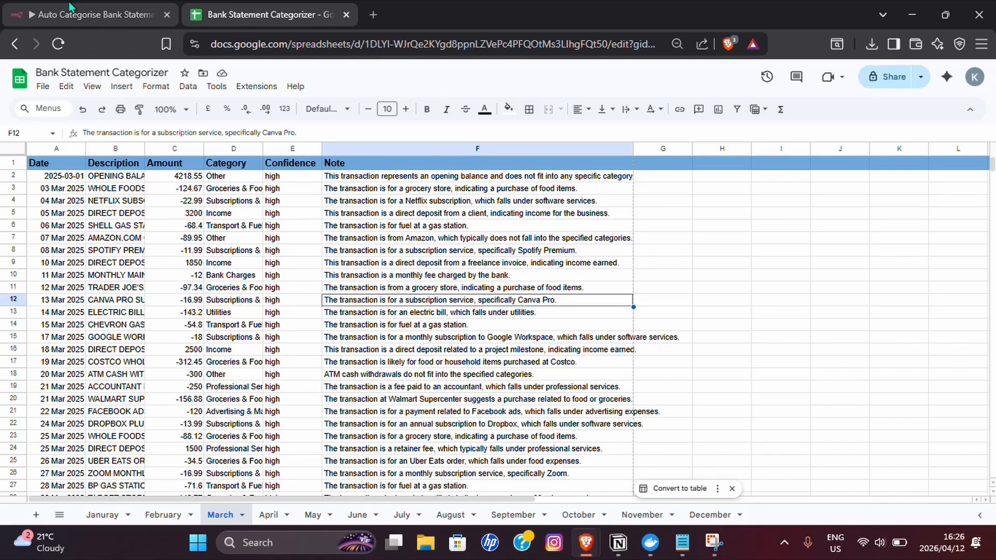
pyautogui.click(96, 14)
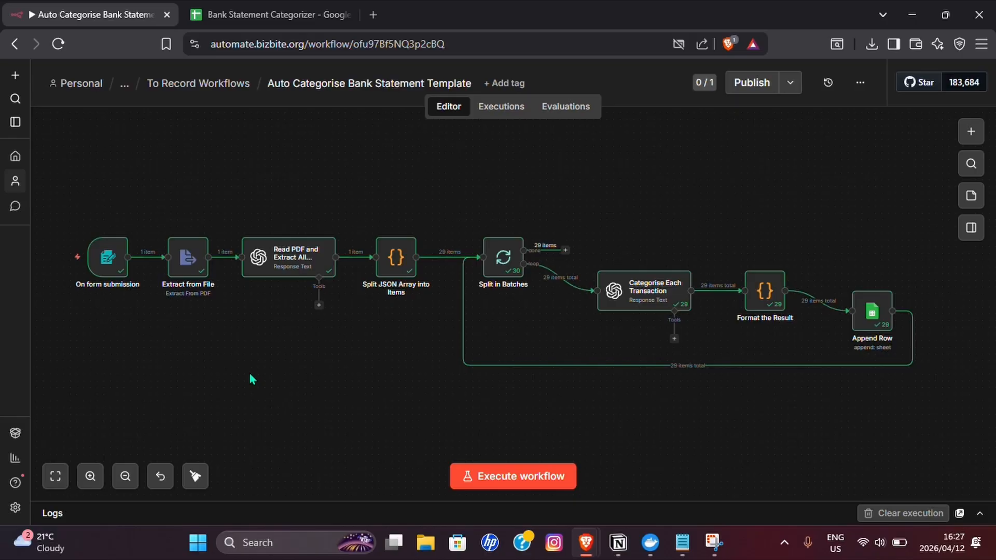
# - Clear the transaction rows A2:F30 below the header on the March sheet of the Bank Statement Categorizer spreadsheet
pyautogui.click(268, 15)
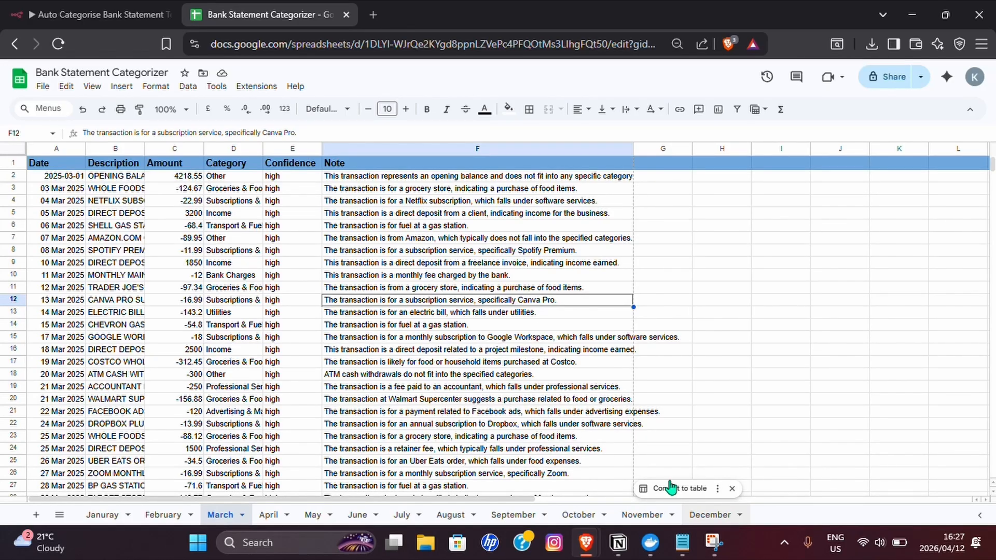
pyautogui.moveTo(73, 176); pyautogui.dragTo(467, 305)
pyautogui.press('Delete')
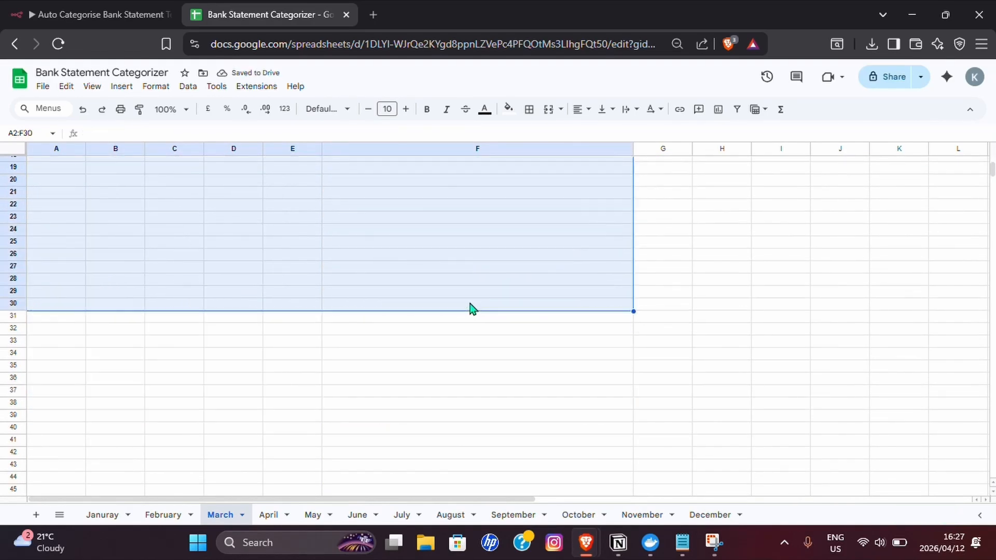
pyautogui.scroll(5, 470, 304)
pyautogui.click(62, 176)
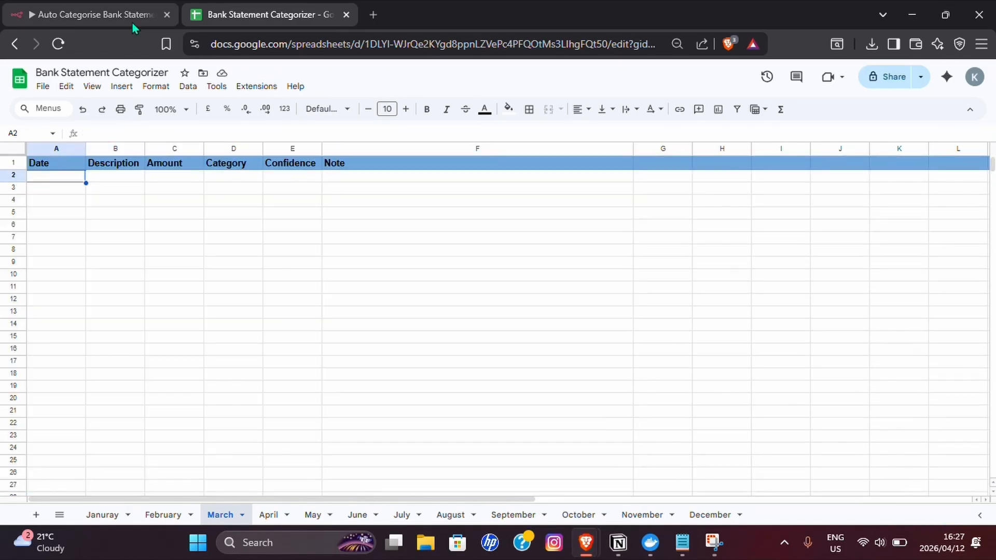
# - Switch back to n8n and name the new empty workflow in Youtube Video Workflows "Auto Bank Statement Categorizer Template"
pyautogui.click(131, 22)
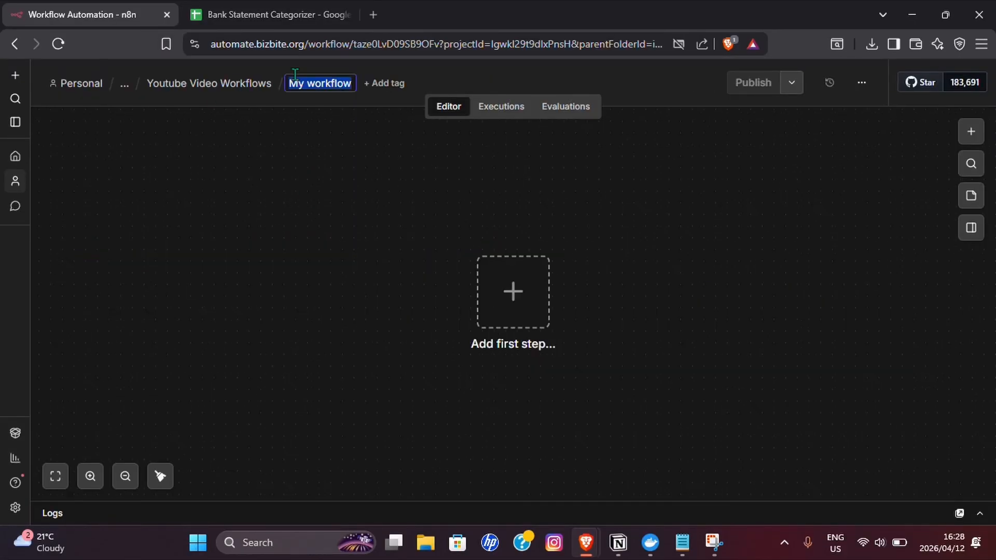
pyautogui.write('A')
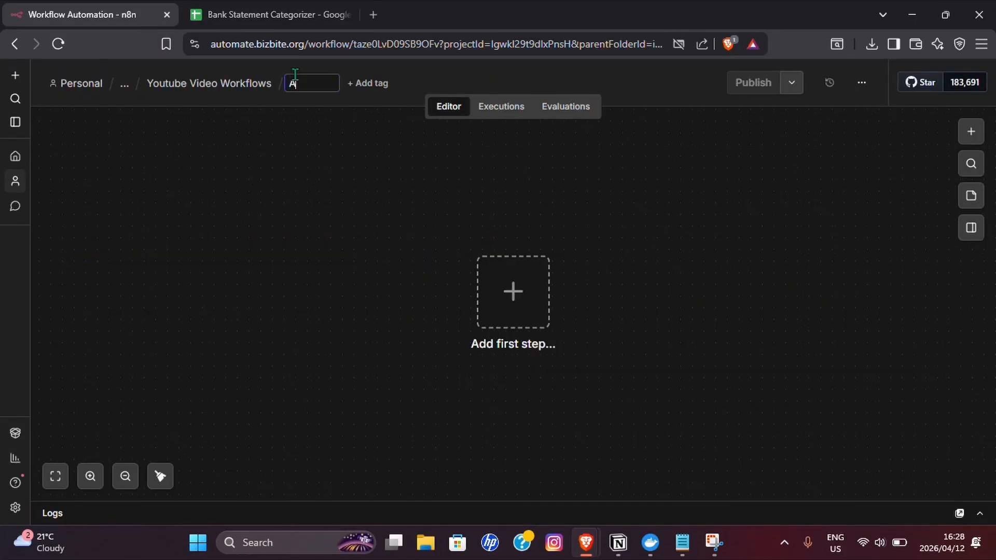
pyautogui.write('uto Bank Statement Cate')
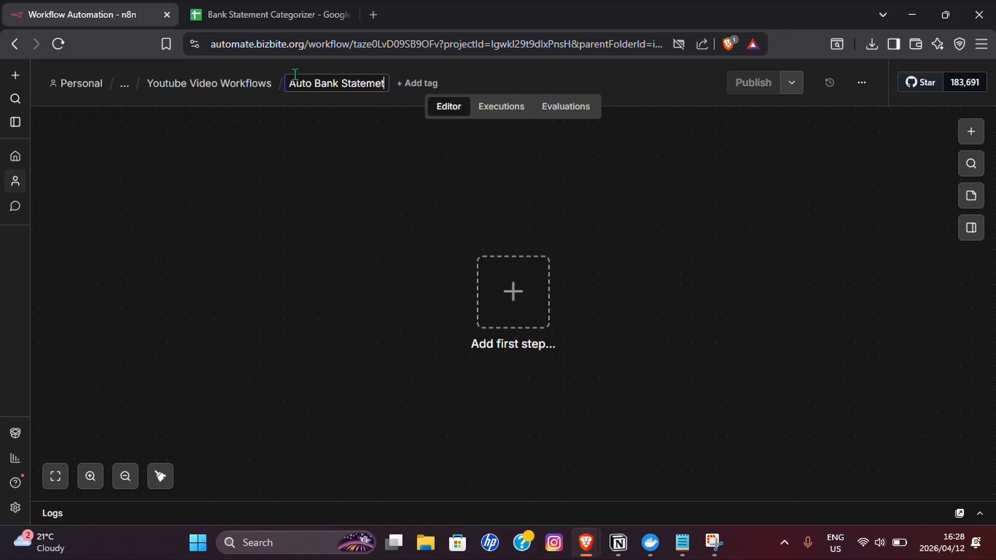
pyautogui.write('goriz')
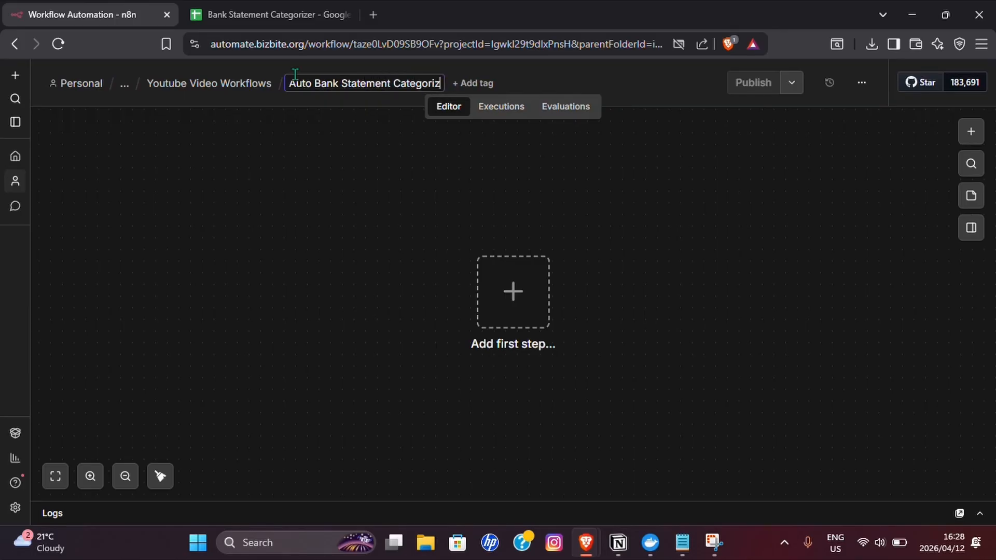
pyautogui.write('er Template')
pyautogui.press('Return')
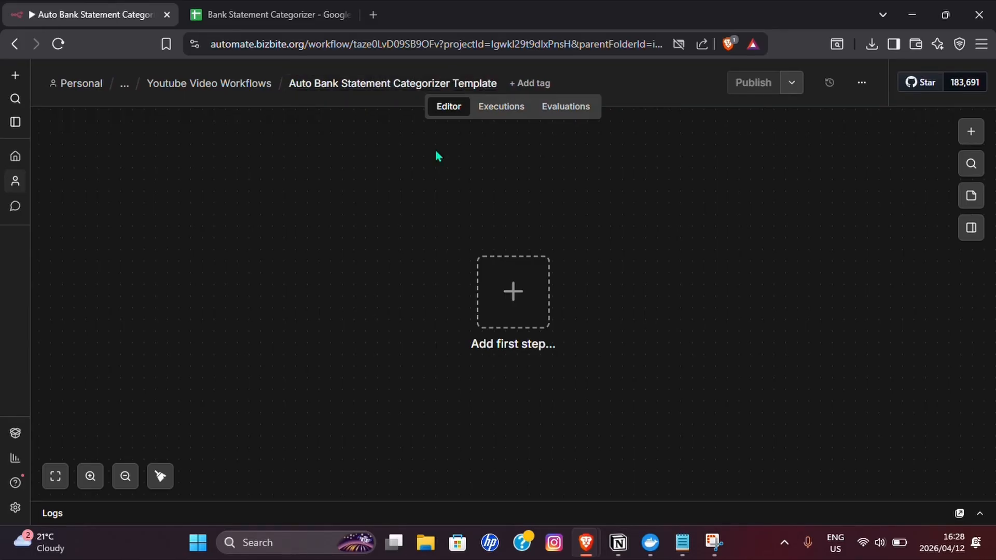
# - Add the "On new n8n Form event" trigger as the workflow's first step
pyautogui.click(502, 285)
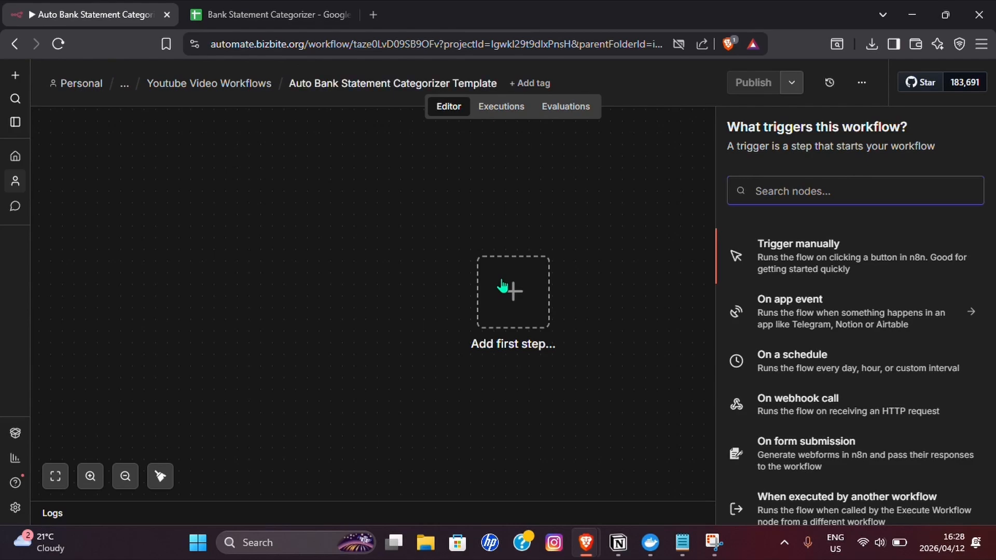
pyautogui.click(809, 454)
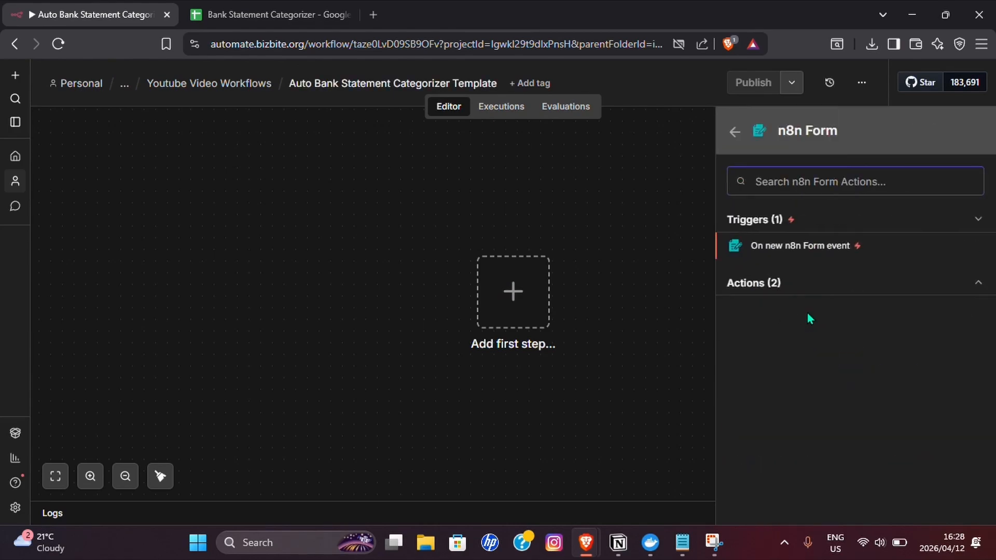
pyautogui.click(813, 253)
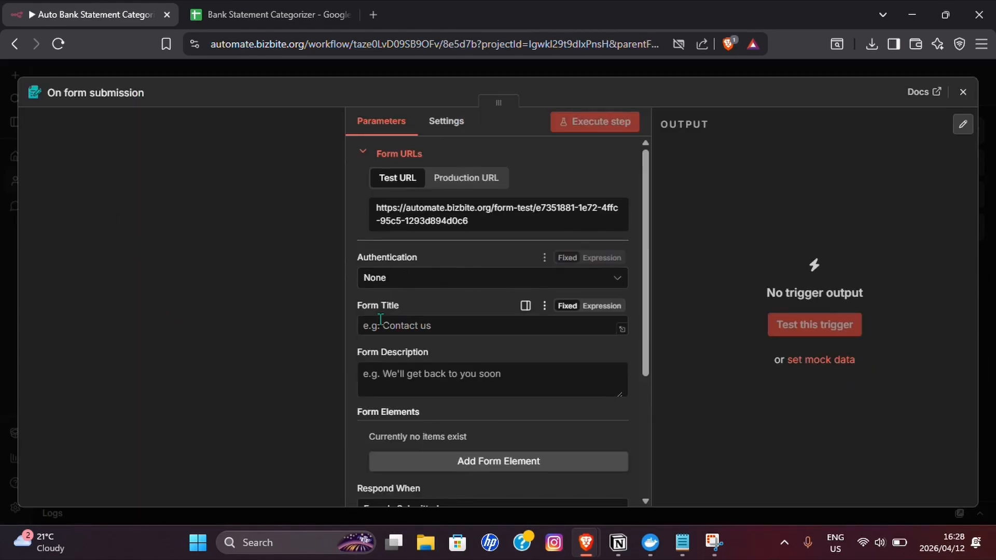
# - Set the form title to "Bank Statement Analyzer" and the description to "Please upload your bank statement that you want analyzed"
pyautogui.click(410, 322)
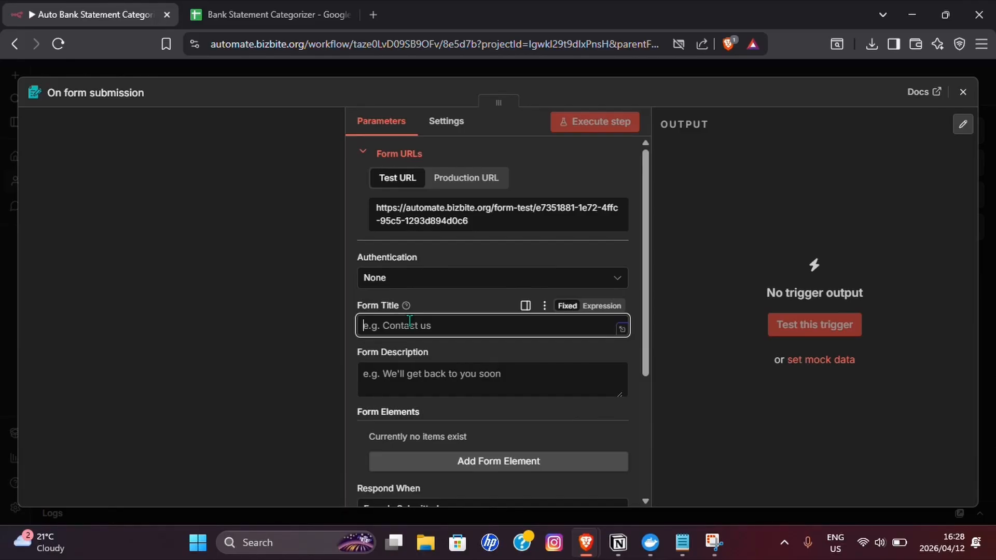
pyautogui.write('Bank Statement Analyzer')
pyautogui.scroll(-3, 410, 322)
pyautogui.click(407, 224)
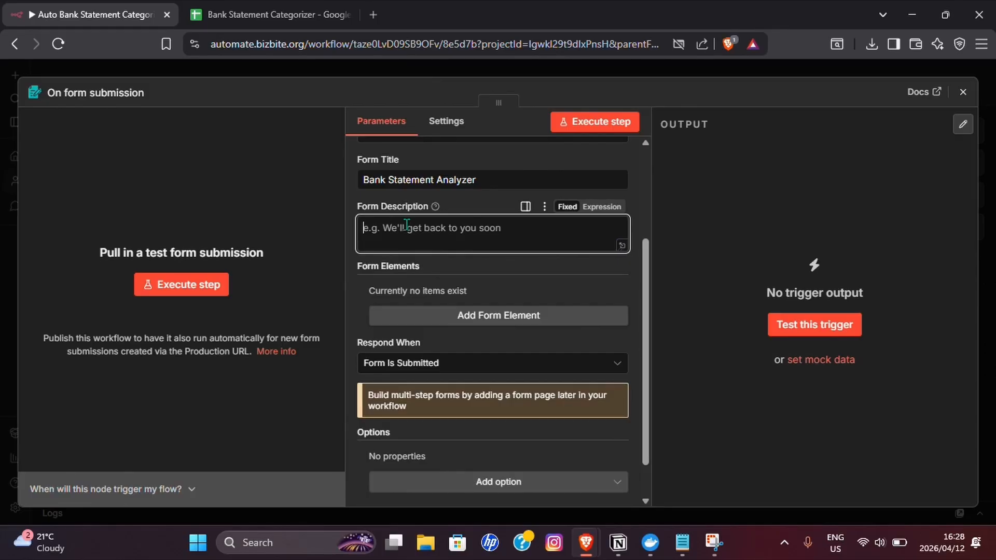
pyautogui.write('Please upload your bank statement that you want analyzed')
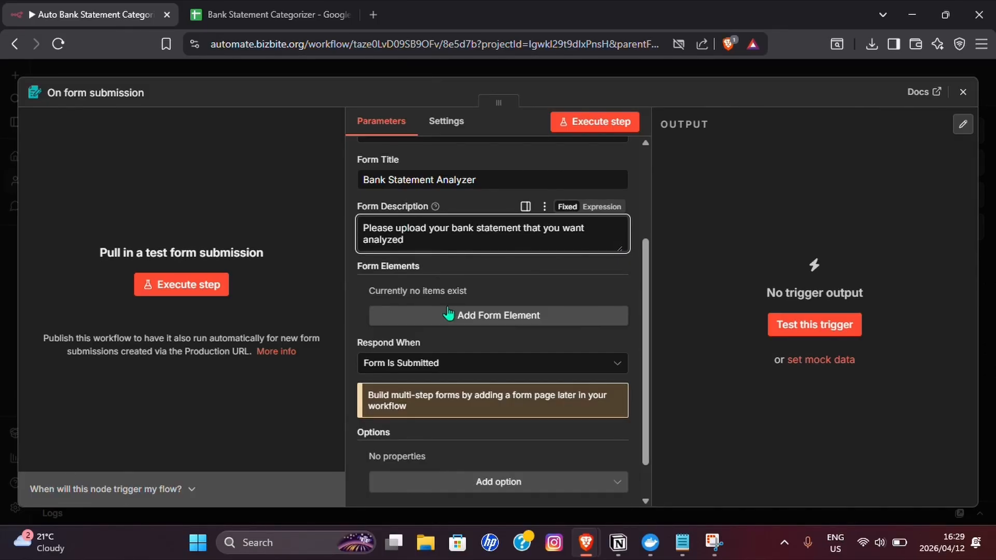
# - Add a form element labelled "Bank Statement" with the File element type and make it a required field
pyautogui.click(512, 315)
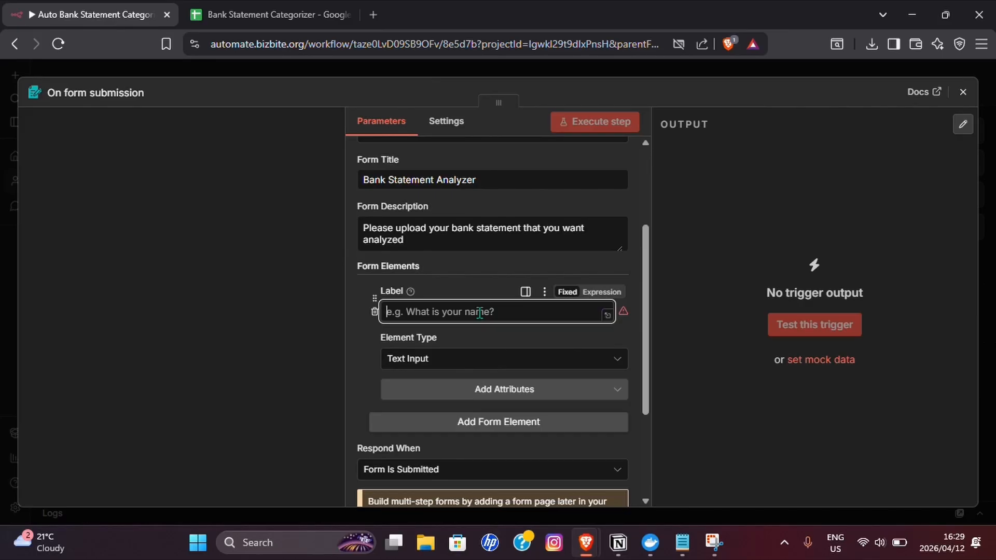
pyautogui.write('Bank Statement')
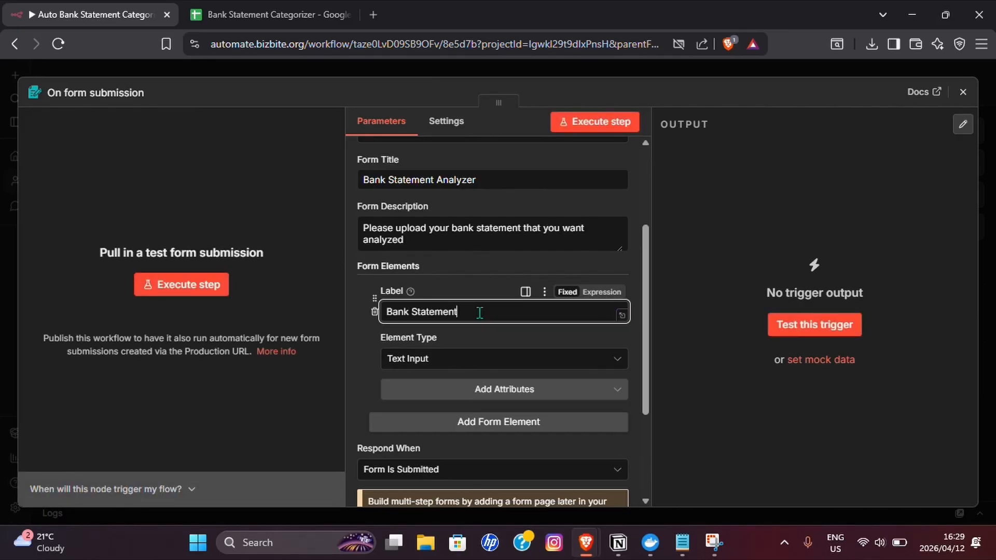
pyautogui.click(415, 360)
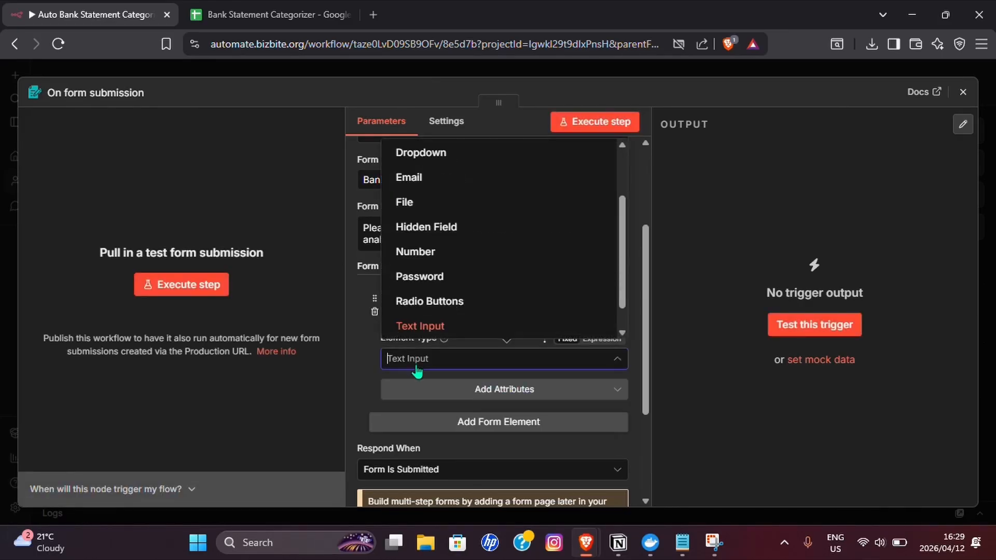
pyautogui.click(435, 209)
pyautogui.click(509, 389)
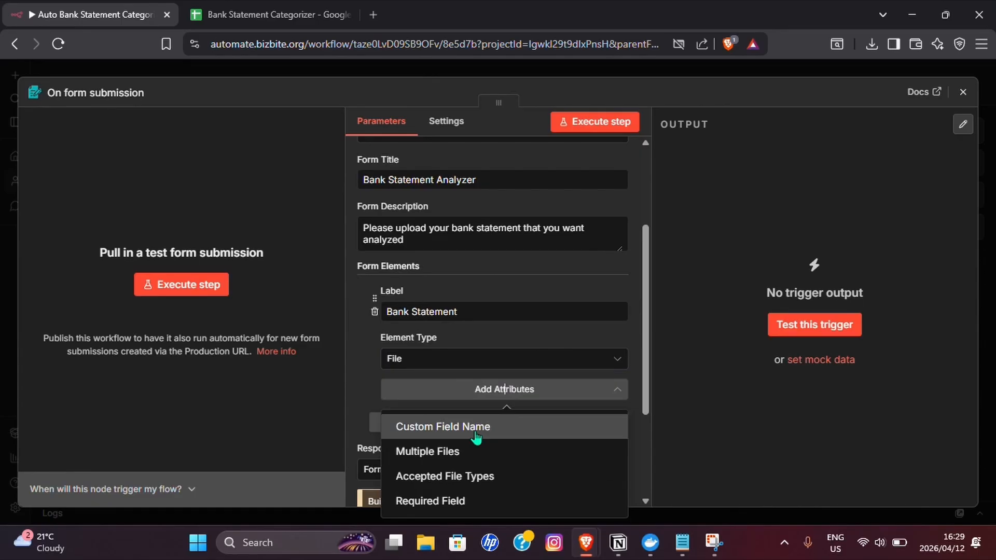
pyautogui.click(438, 501)
pyautogui.click(395, 408)
# - Set the form trigger to respond when the workflow finishes
pyautogui.scroll(-4, 439, 397)
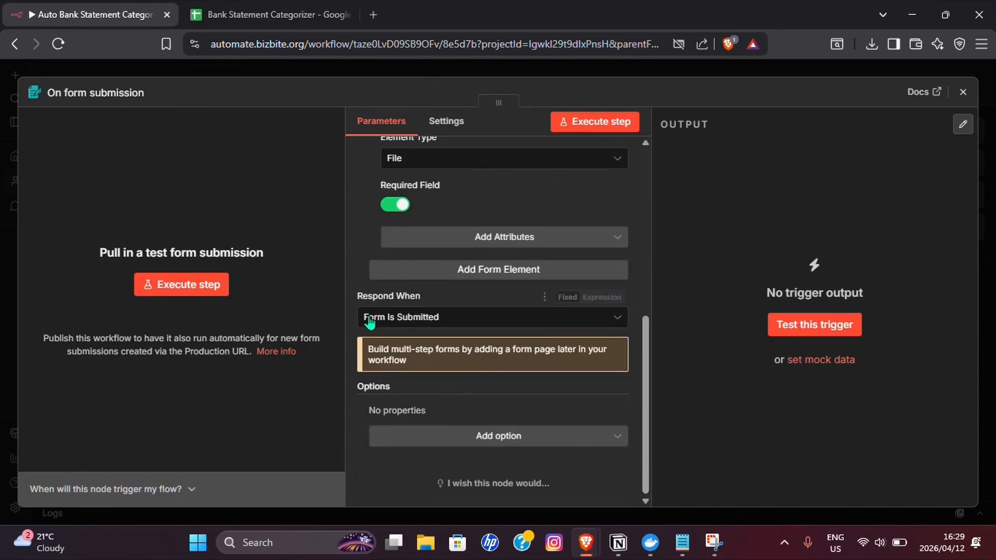
pyautogui.click(415, 318)
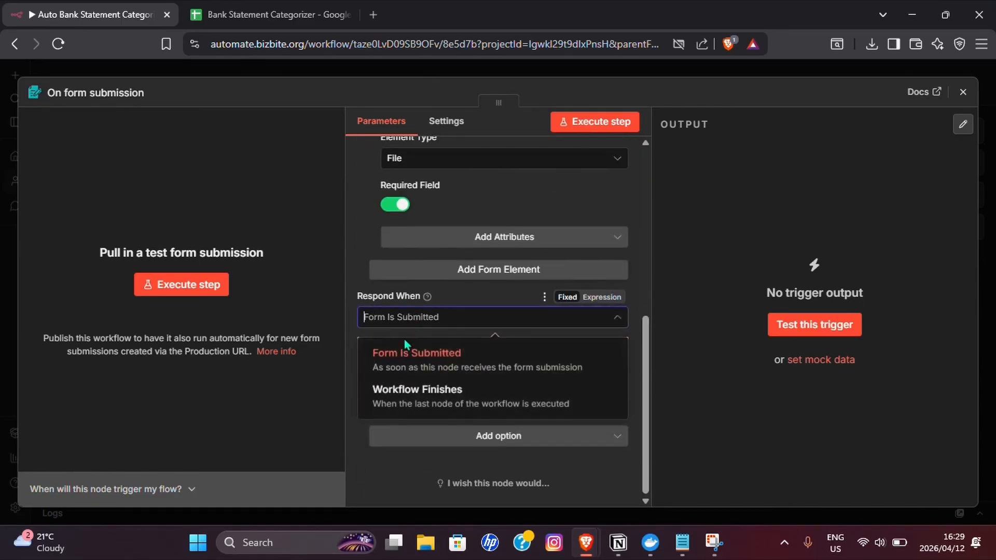
pyautogui.click(393, 404)
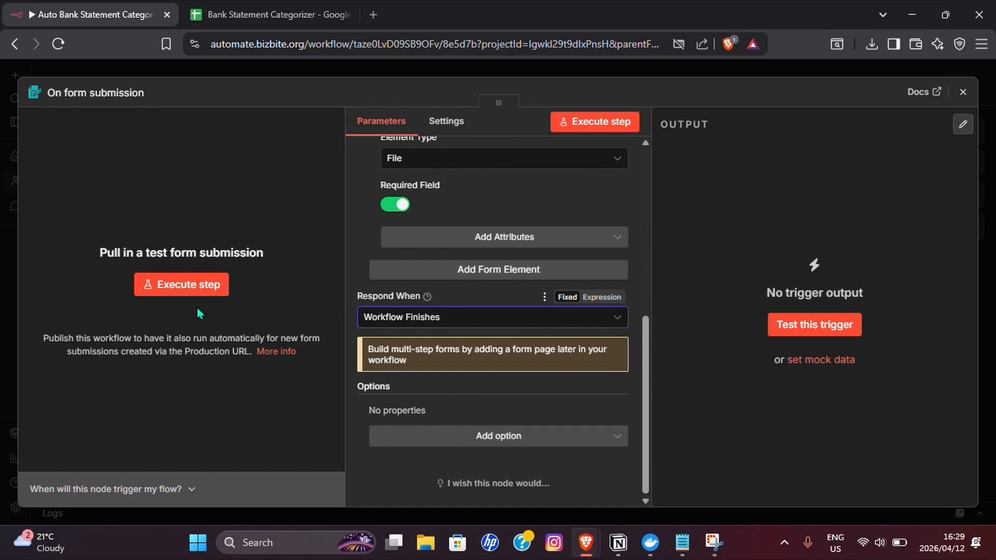
# - Add the Append n8n Attribution and Ignore Bots options to the form, with attribution turned off and bot ignoring turned on
pyautogui.click(487, 438)
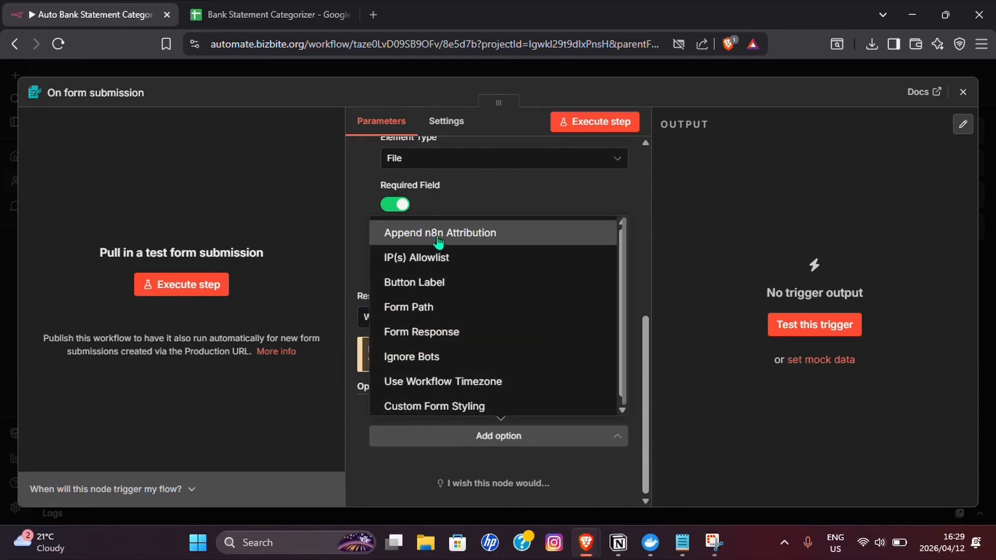
pyautogui.click(415, 235)
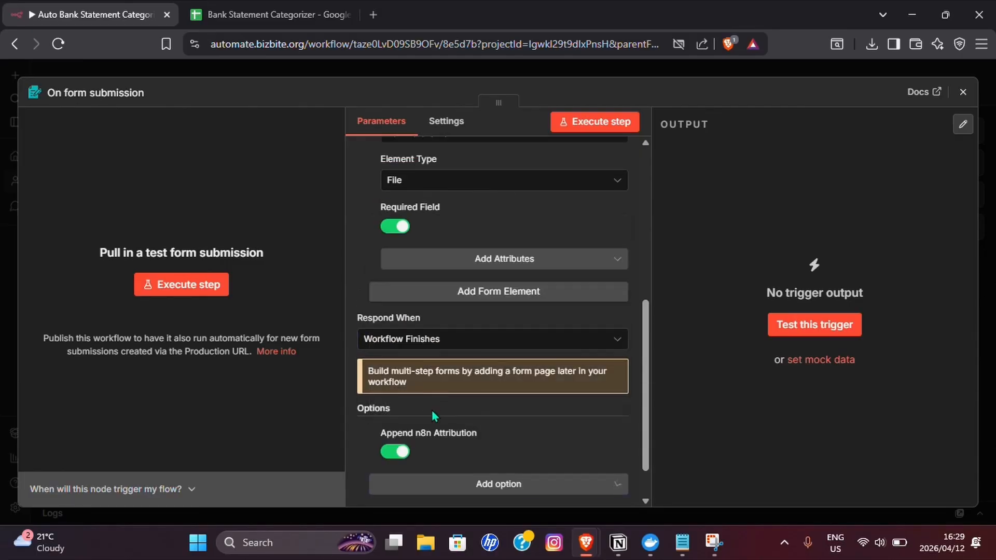
pyautogui.click(405, 456)
pyautogui.scroll(-1, 498, 446)
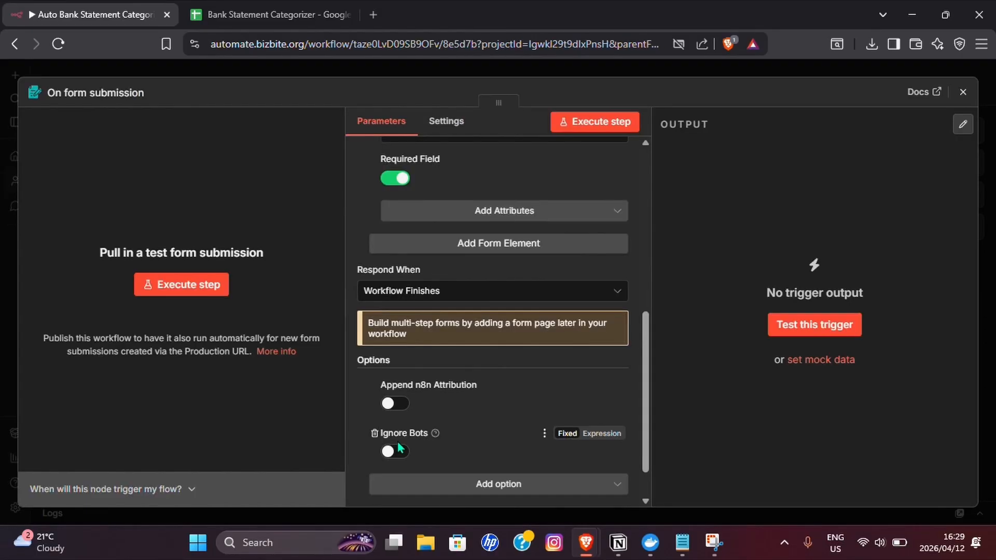
pyautogui.click(395, 451)
# - Add a Form Response option showing the text "Done, all of your transactions have been categorised" and close the form node
pyautogui.click(421, 485)
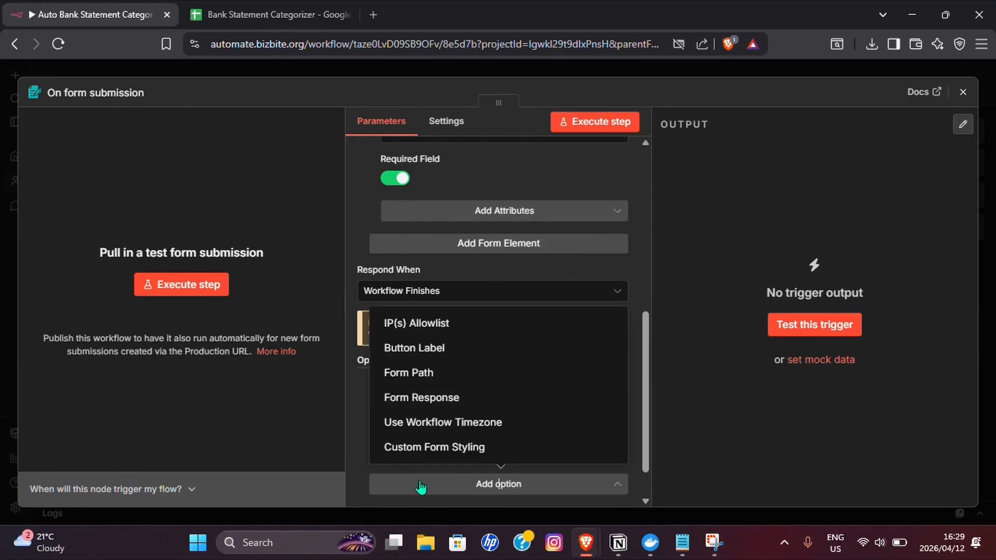
pyautogui.click(433, 398)
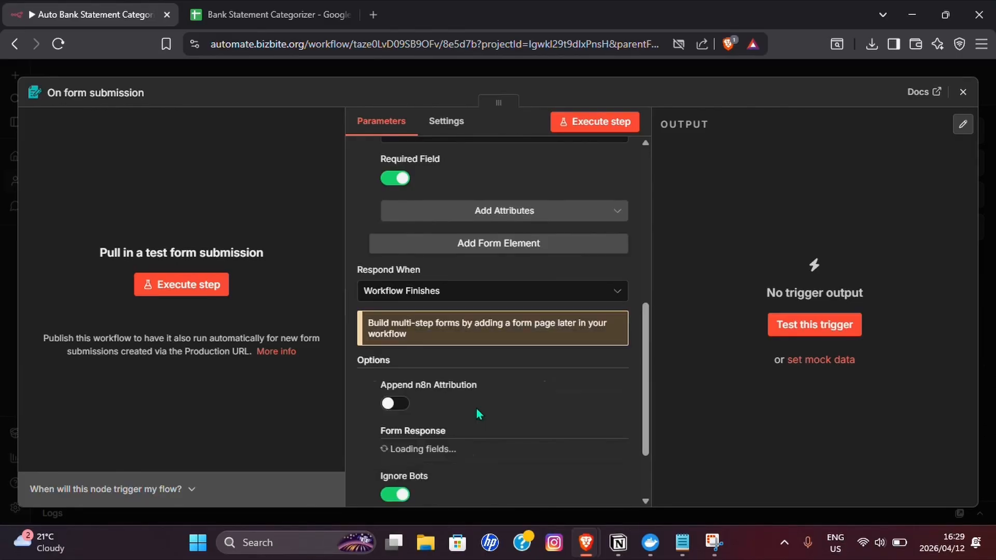
pyautogui.scroll(-4, 477, 408)
pyautogui.tripleClick(493, 326)
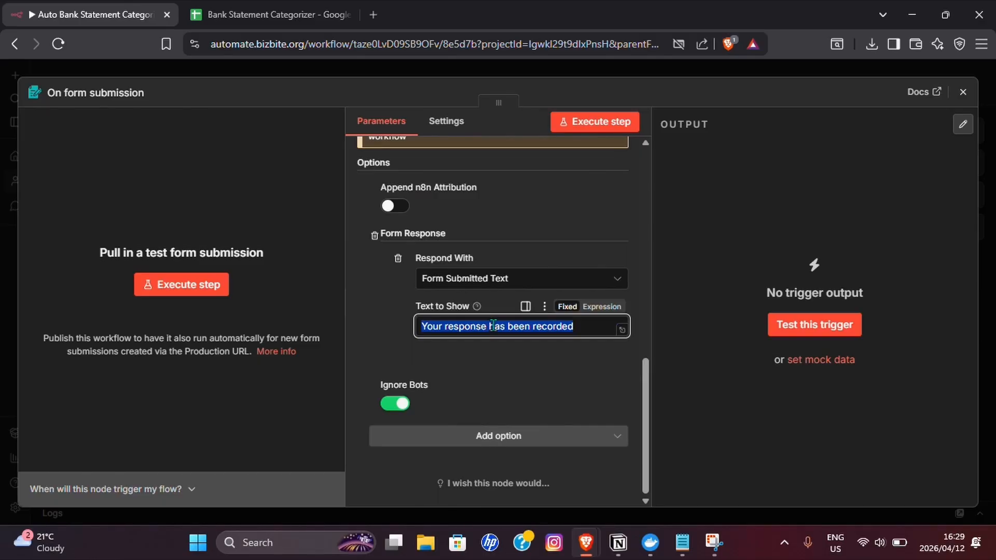
pyautogui.write('Done, all of y')
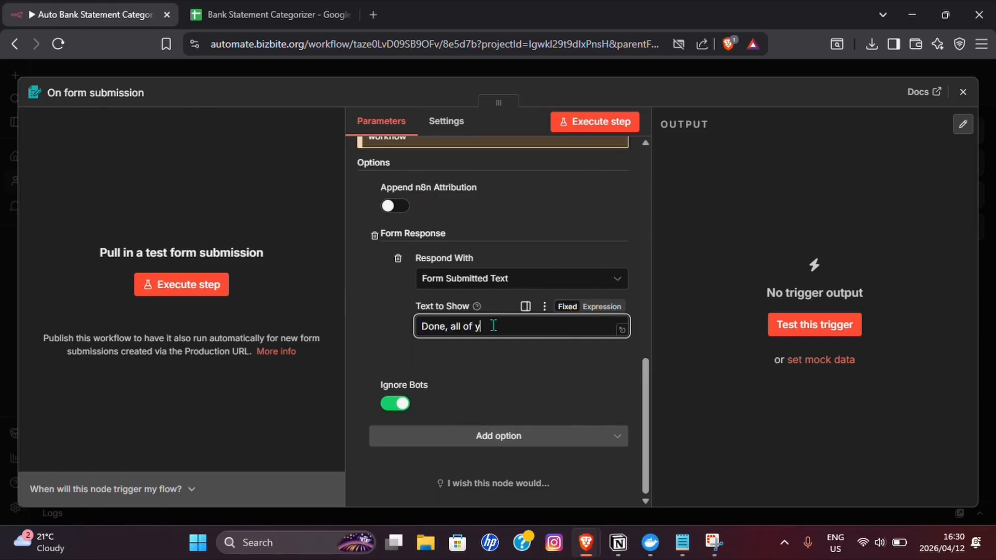
pyautogui.write('ou transactions have been catego')
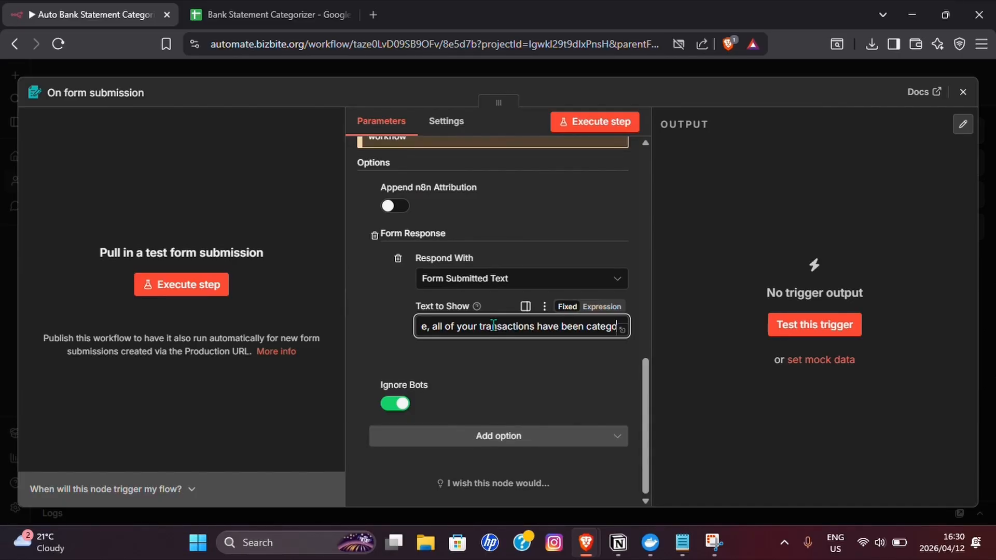
pyautogui.write('rised')
pyautogui.click(963, 92)
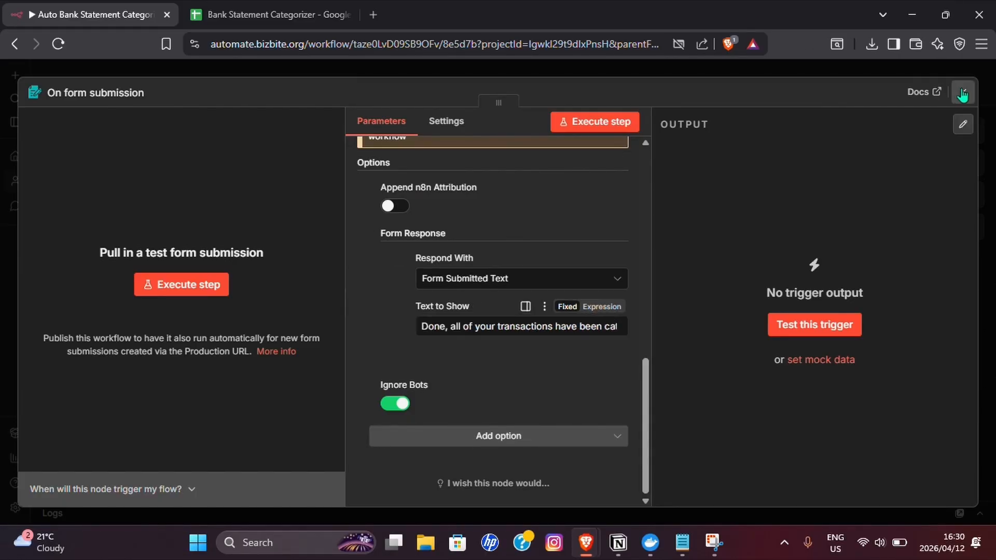
# - Add an Extract from File node with the Extract from PDF action after the form trigger
pyautogui.moveTo(504, 288); pyautogui.dragTo(274, 200)
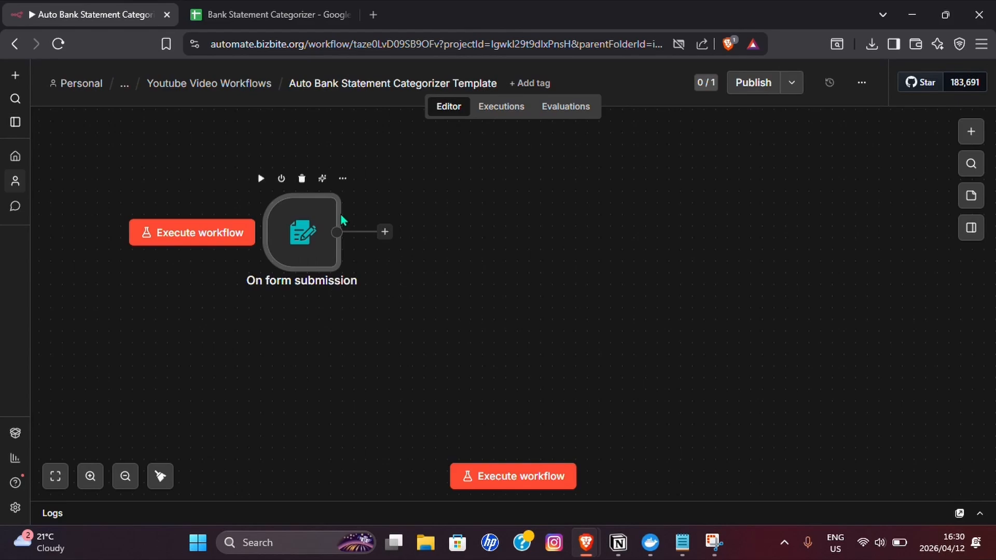
pyautogui.click(384, 233)
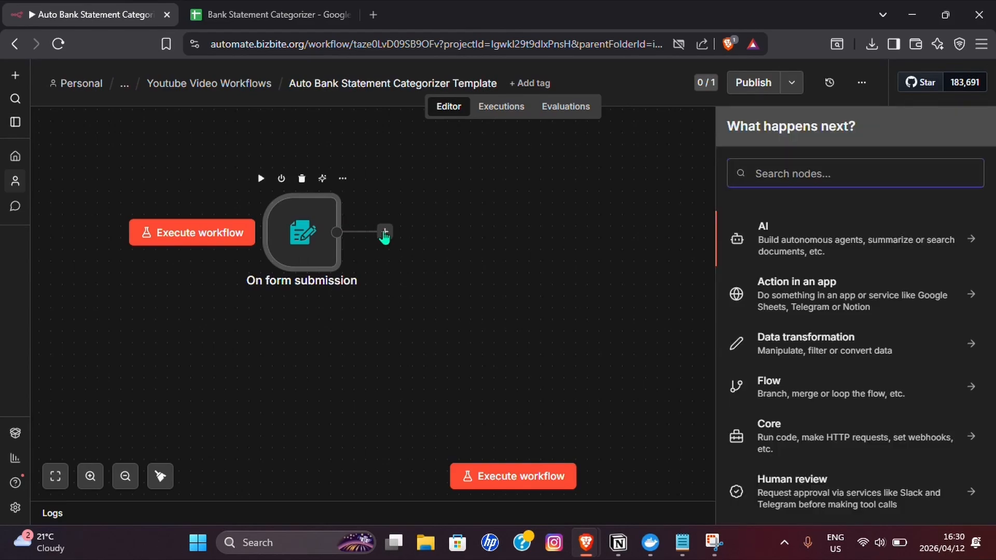
pyautogui.write('Exta')
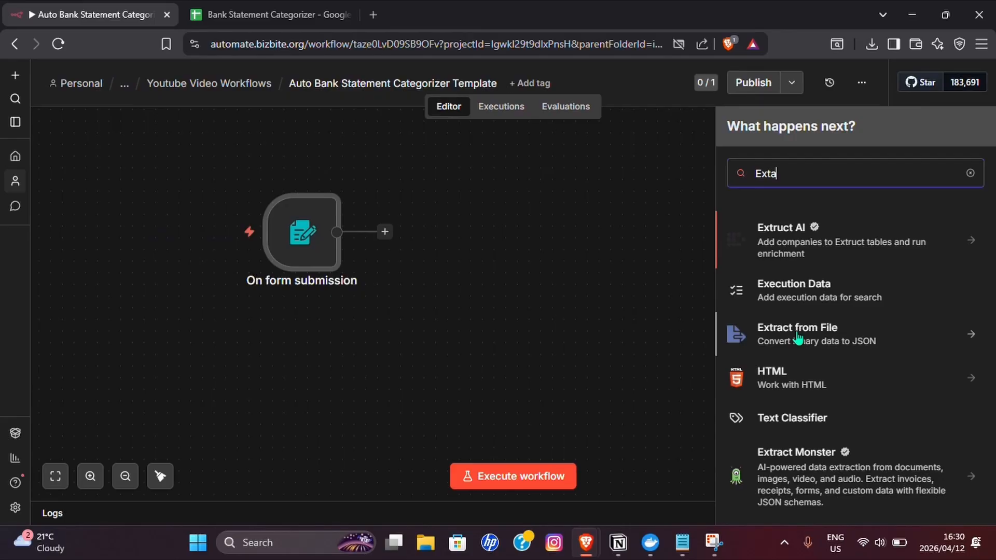
pyautogui.click(799, 337)
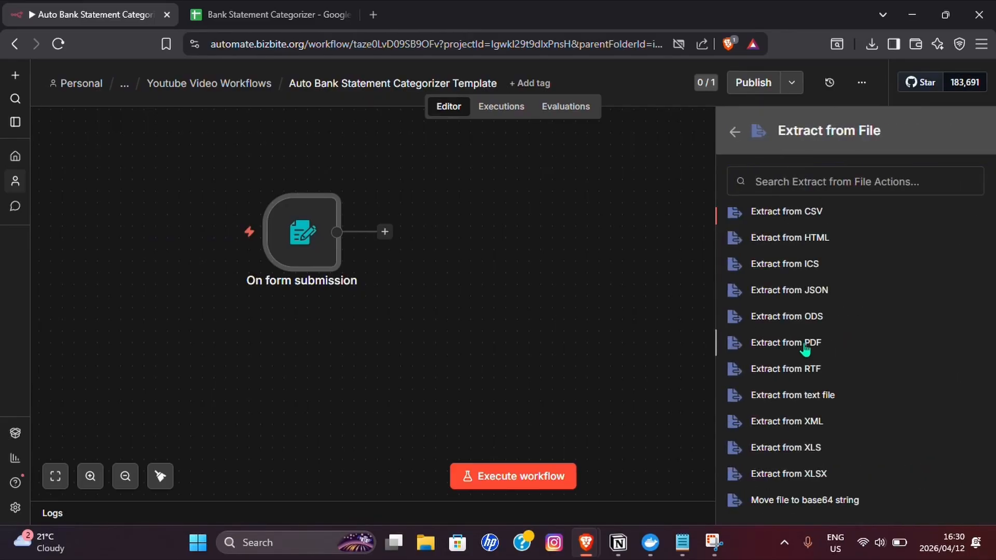
pyautogui.click(805, 345)
# - Set the PDF extraction's input binary field to "Bank_Statement" and close the node
pyautogui.doubleClick(425, 222)
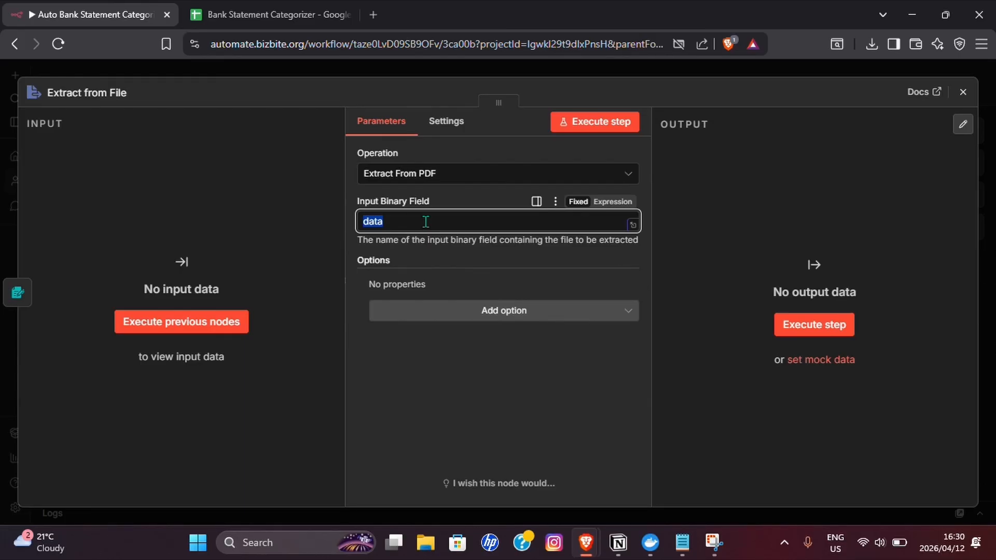
pyautogui.write('Bank_Statement')
pyautogui.click(963, 92)
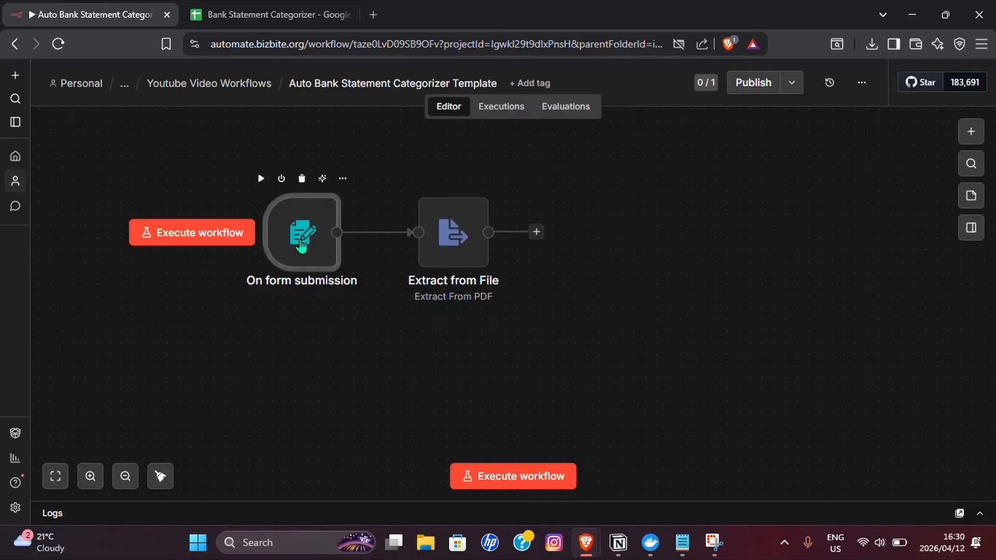
# - Compare the file element's label in the form trigger with the input binary field name in the Extract from File node
pyautogui.doubleClick(302, 245)
pyautogui.scroll(-4, 408, 316)
pyautogui.scroll(2, 407, 315)
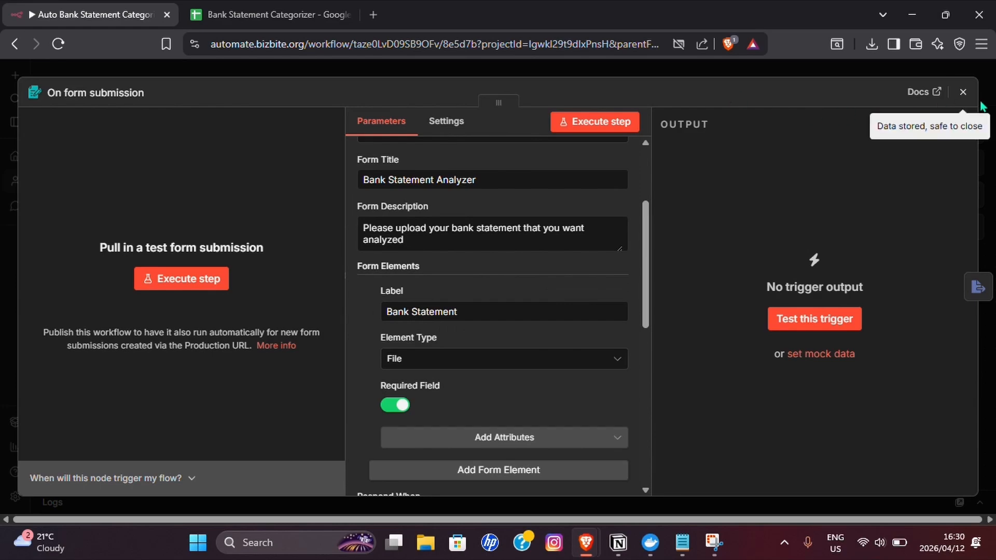
pyautogui.click(963, 92)
pyautogui.doubleClick(438, 267)
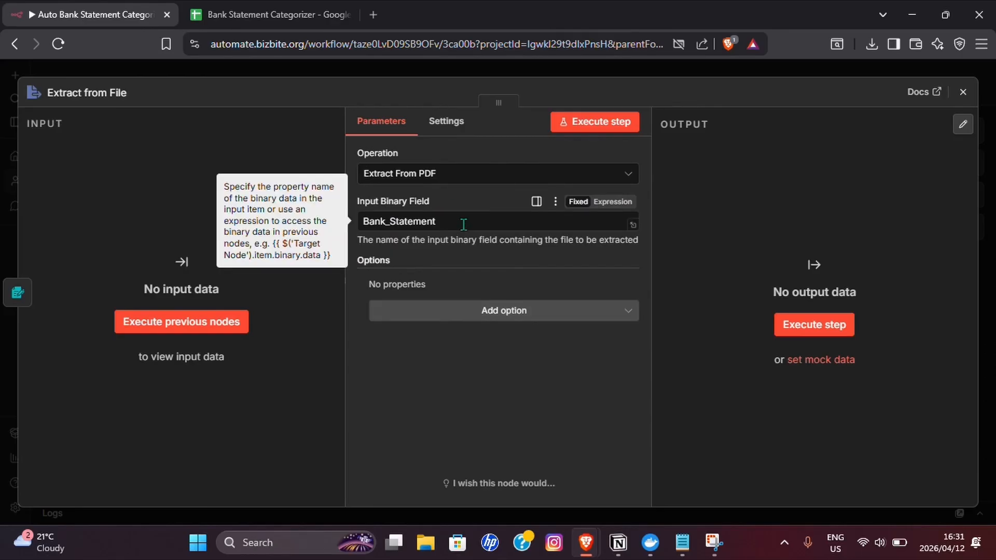
pyautogui.click(957, 104)
# - Add an OpenAI node with the Message a model action after Extract from File
pyautogui.hscroll(3, 260, 374)
pyautogui.click(125, 476)
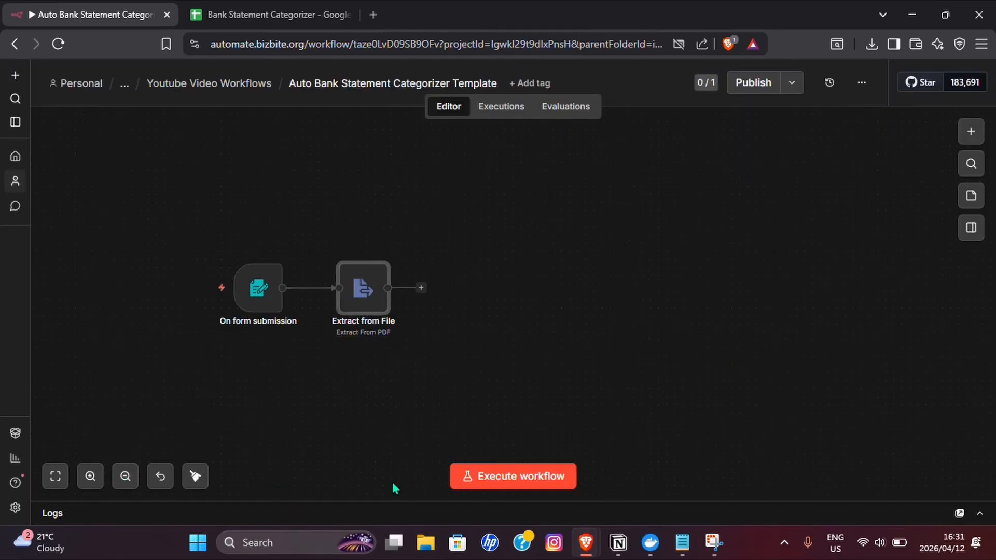
pyautogui.click(420, 288)
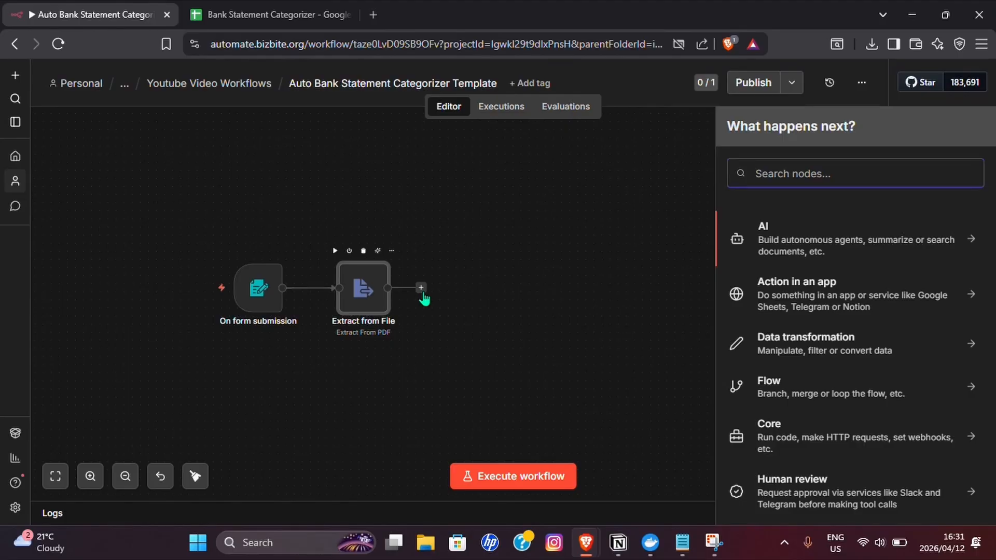
pyautogui.write('Open')
pyautogui.press('Return')
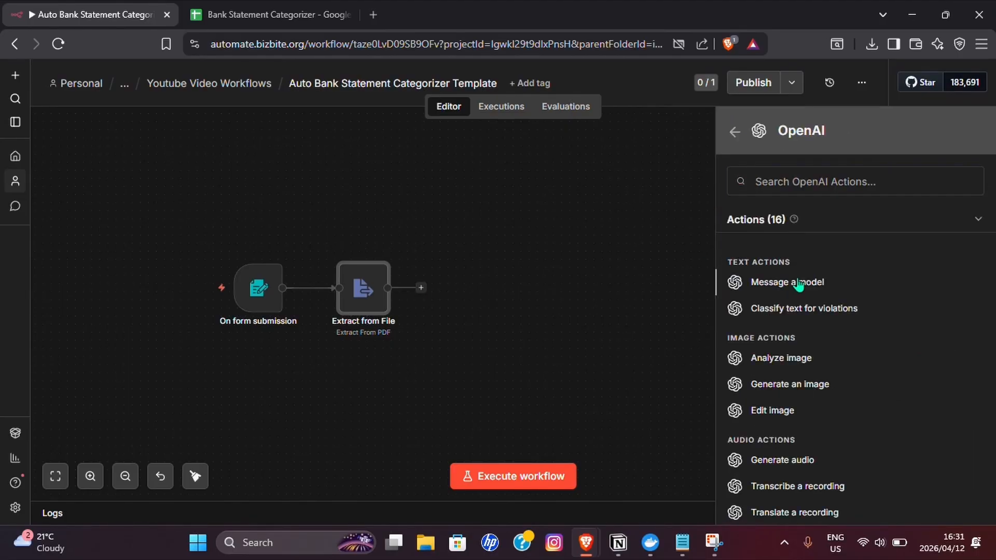
pyautogui.click(799, 284)
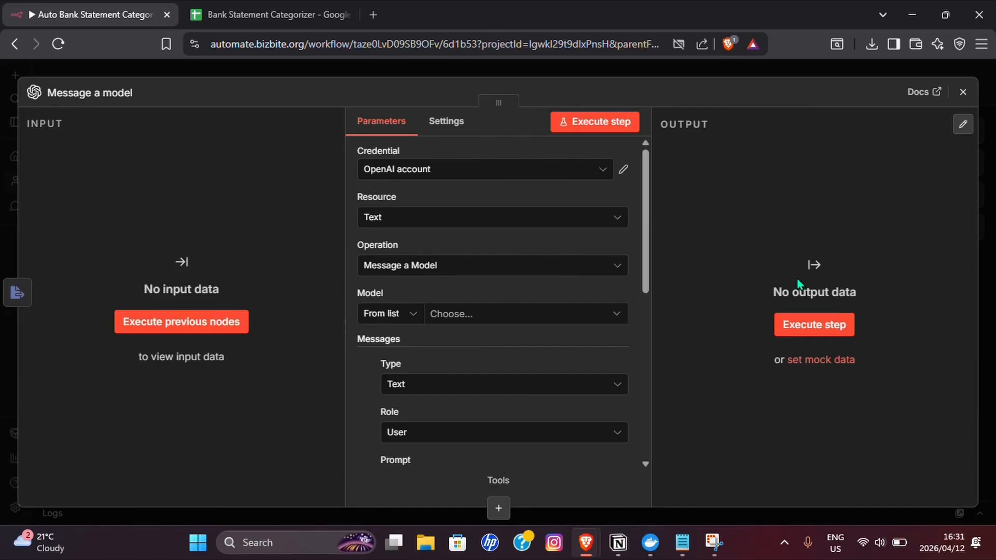
# - Choose GPT-4O-MINI as the model for the OpenAI message node
pyautogui.click(477, 311)
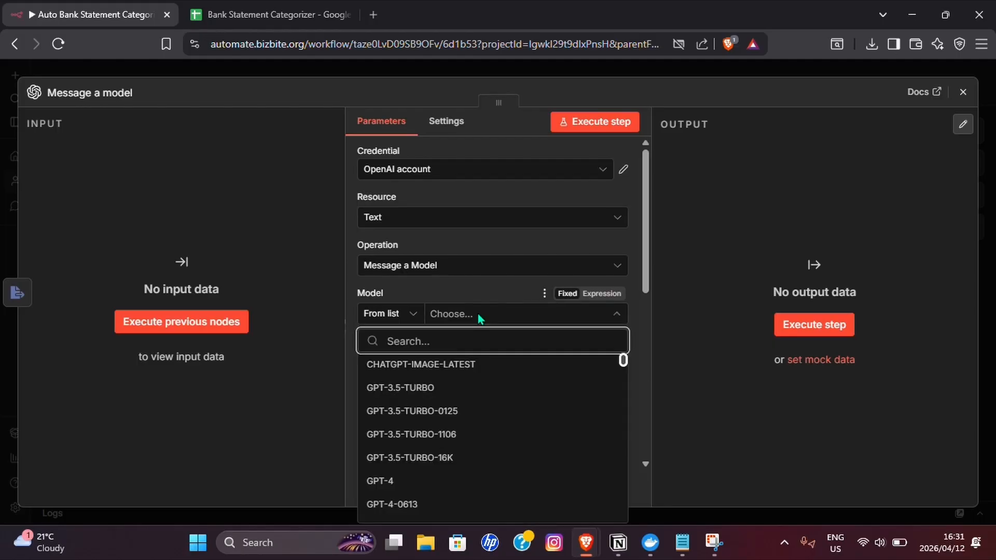
pyautogui.write('g')
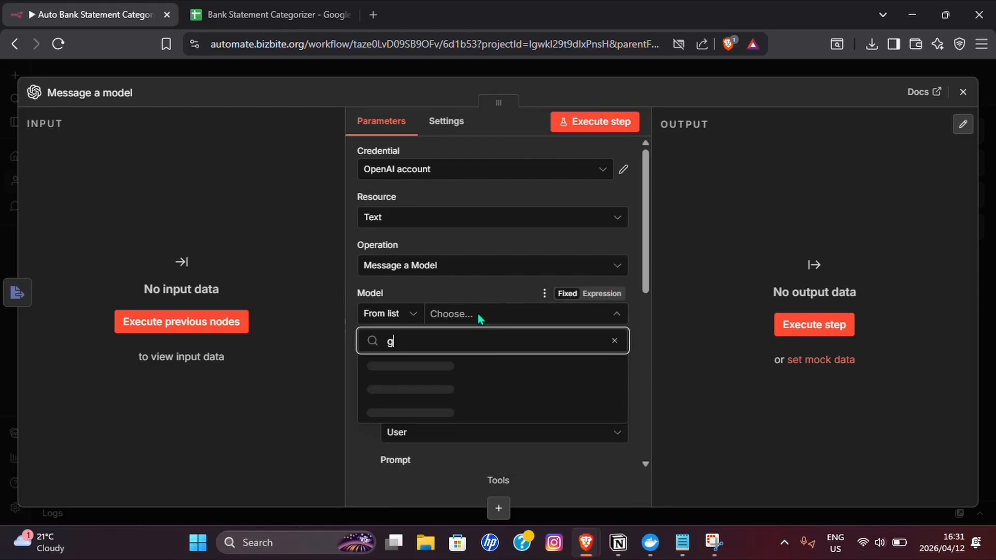
pyautogui.write('pt-4o-mini')
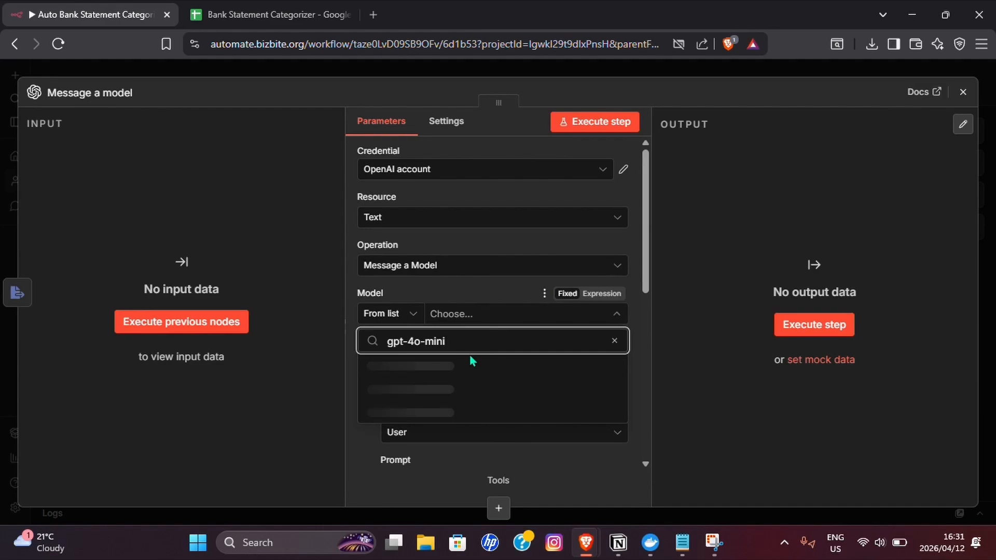
pyautogui.click(445, 369)
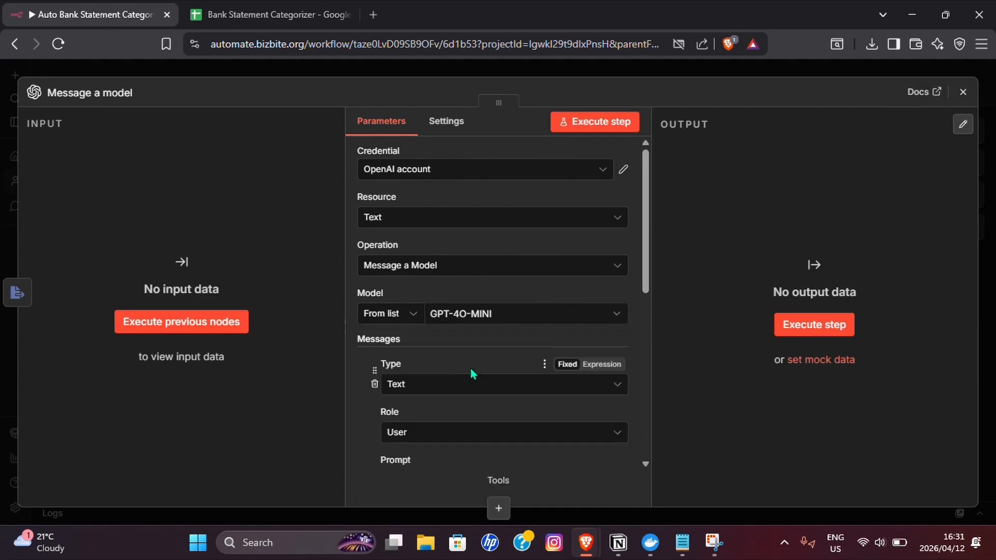
# - Open the OpenAI prompt in the expression editor and copy the prompt text below the heading of Notepad's "Read PDF and Extract All Transactions" note
pyautogui.scroll(-3, 494, 387)
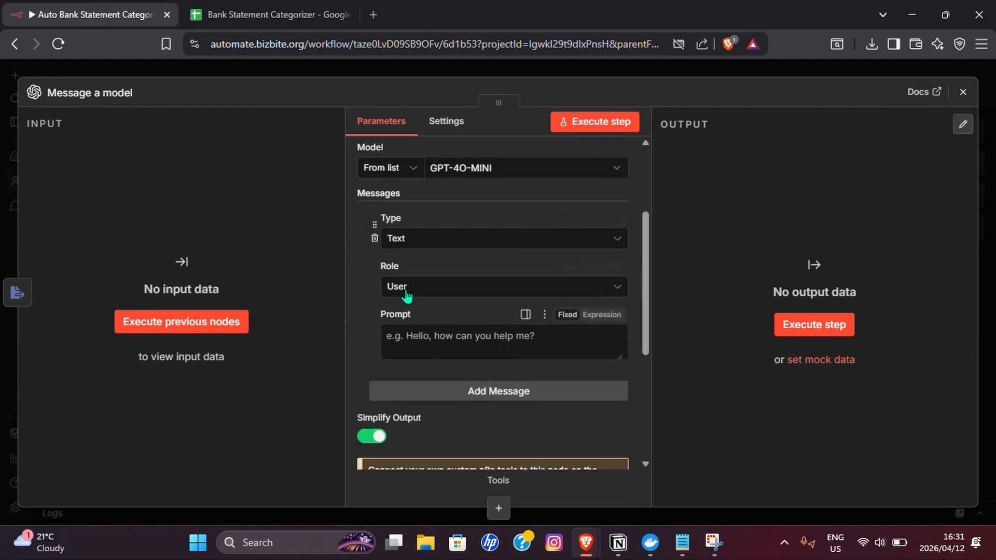
pyautogui.click(596, 315)
pyautogui.click(620, 340)
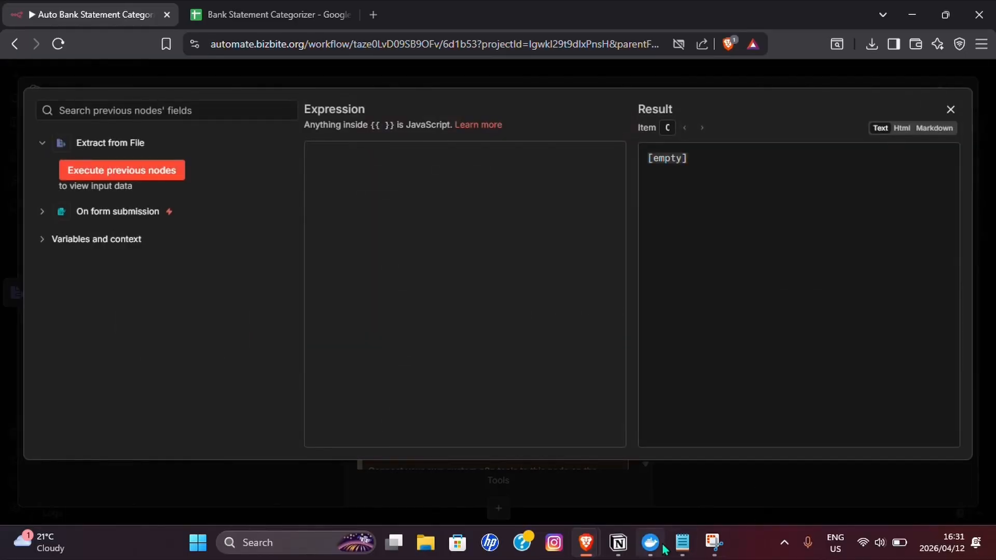
pyautogui.click(682, 543)
pyautogui.click(277, 83)
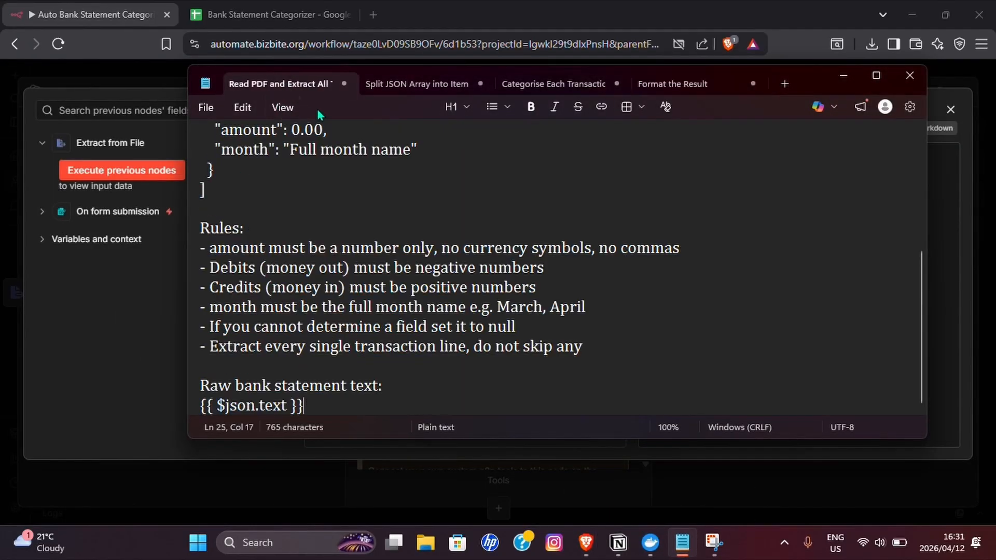
pyautogui.scroll(4, 220, 236)
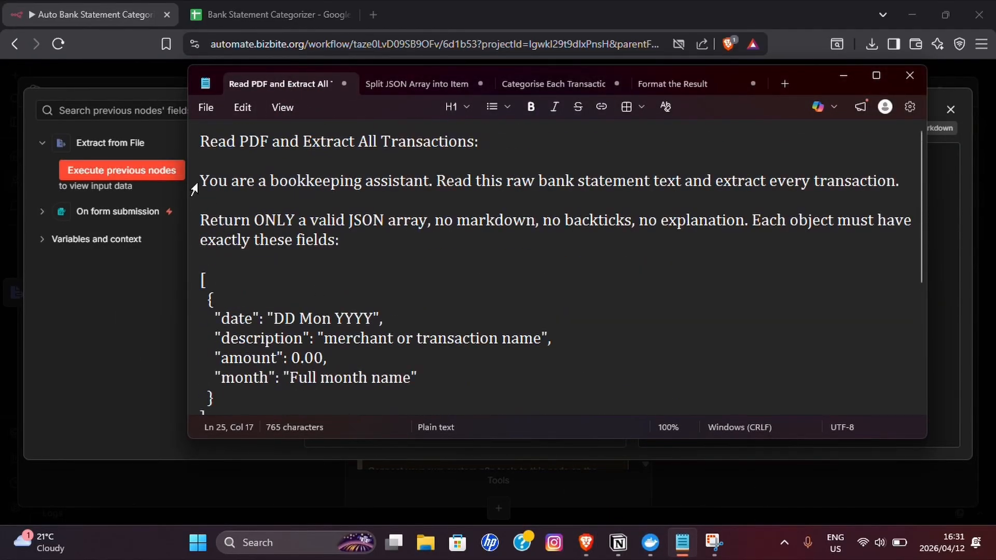
pyautogui.moveTo(199, 182); pyautogui.dragTo(357, 404)
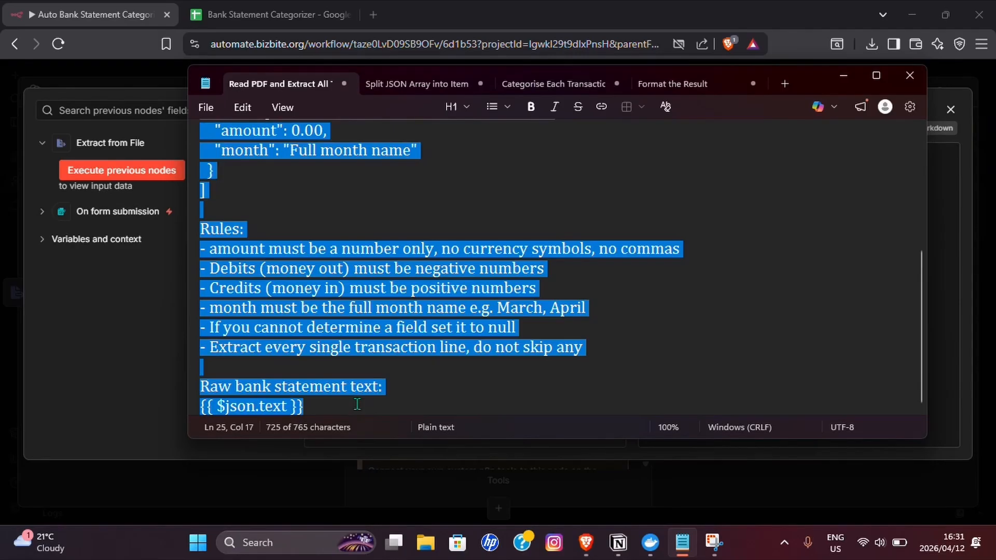
pyautogui.hotkey('ctrl', 'c')
# - Paste the bookkeeping assistant prompt ending in {{ $json.text }} into the OpenAI node's prompt expression and close the expression editor
pyautogui.hotkey('alt', 'Tab')
pyautogui.click(436, 260)
pyautogui.hotkey('ctrl', 'v')
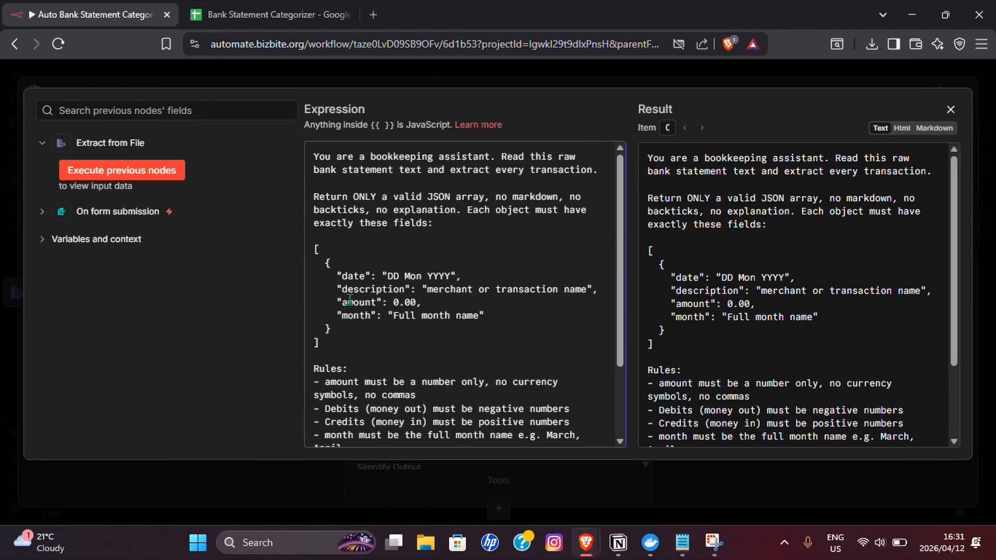
pyautogui.scroll(-3, 426, 314)
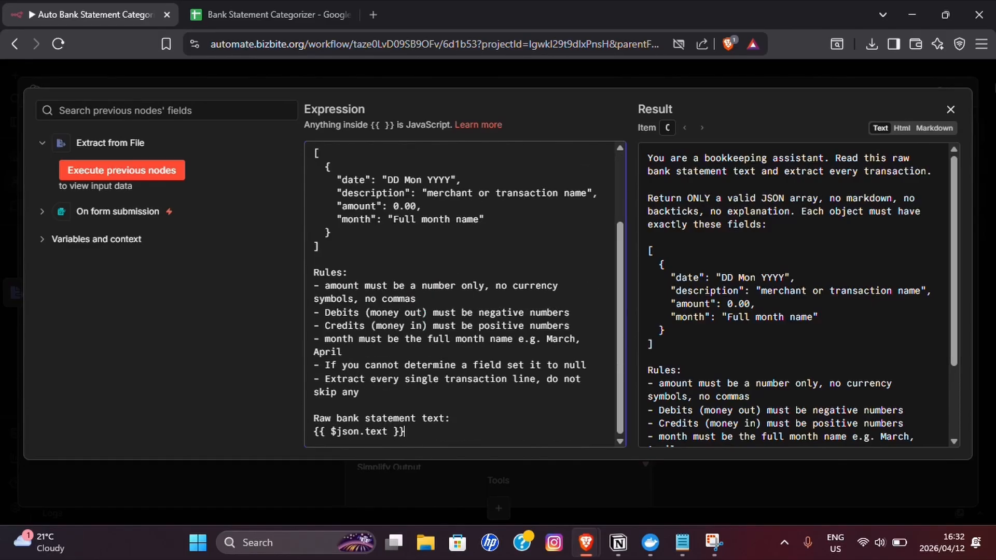
pyautogui.click(951, 108)
# - Rename the OpenAI node to "Read PDF and Extract All Transactions:" using the heading from Notepad, and close the node
pyautogui.hotkey('alt', 'Tab')
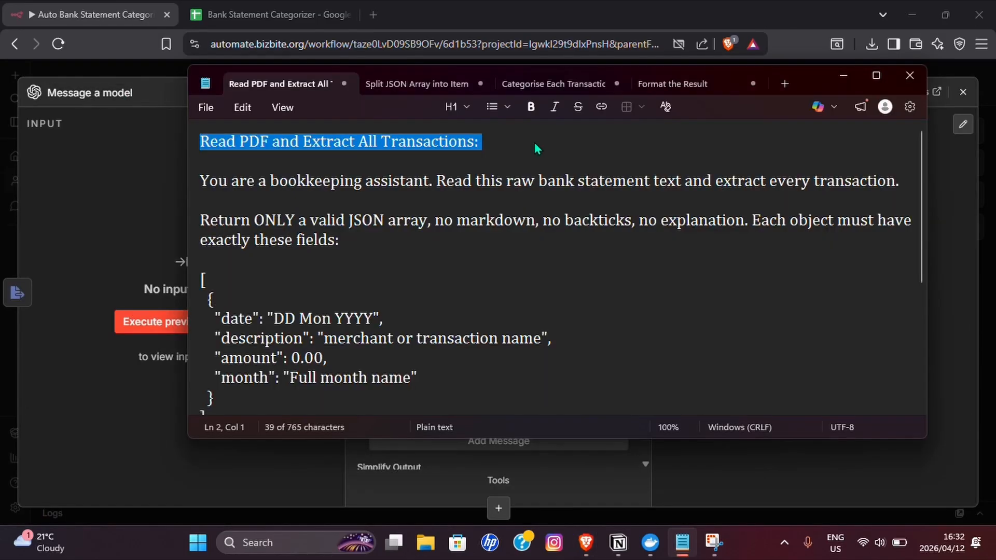
pyautogui.hotkey('alt', 'Tab')
pyautogui.click(88, 96)
pyautogui.hotkey('ctrl', 'v')
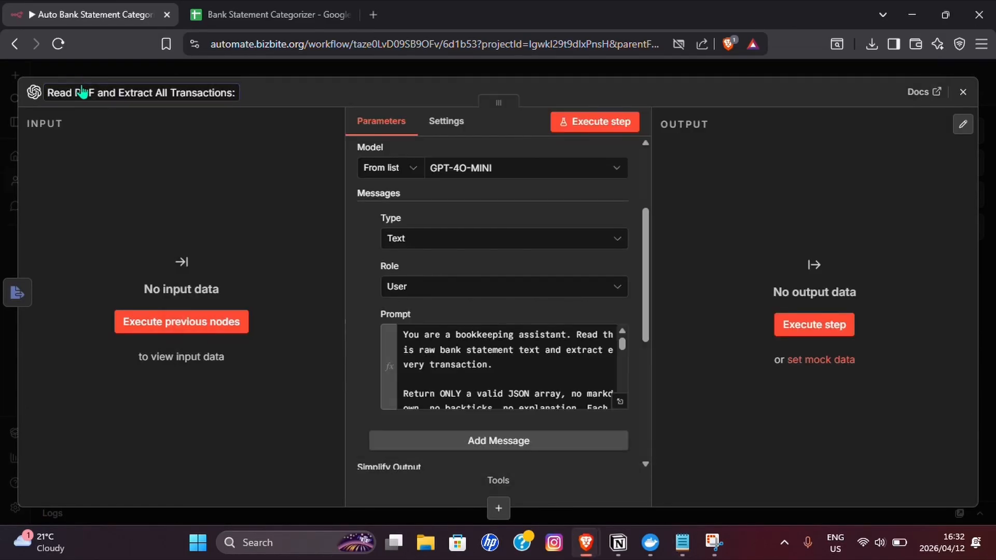
pyautogui.press('Return')
pyautogui.scroll(-5, 615, 431)
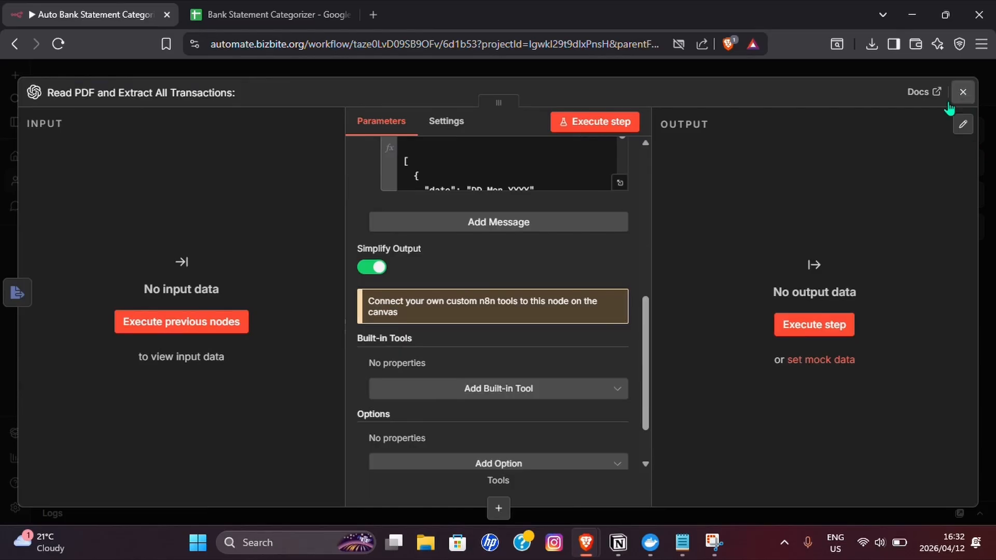
pyautogui.click(963, 92)
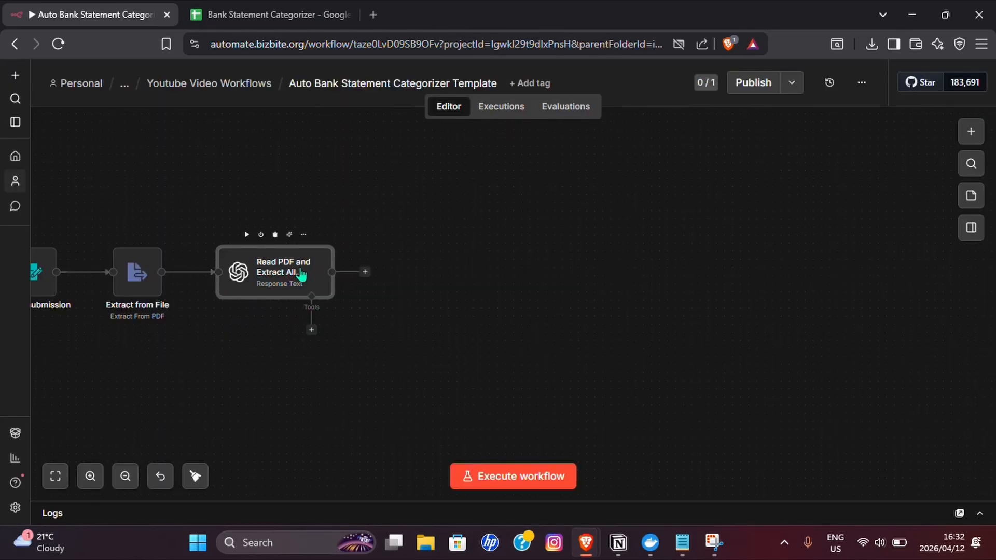
# - Add a Code node with the Code in JavaScript action after the Read PDF and Extract All Transactions node
pyautogui.click(365, 272)
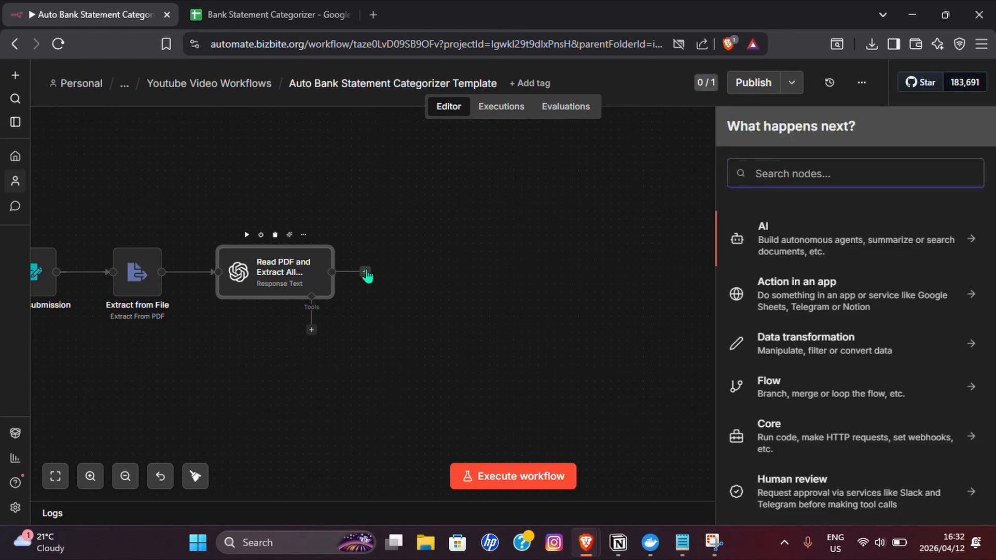
pyautogui.write('Code')
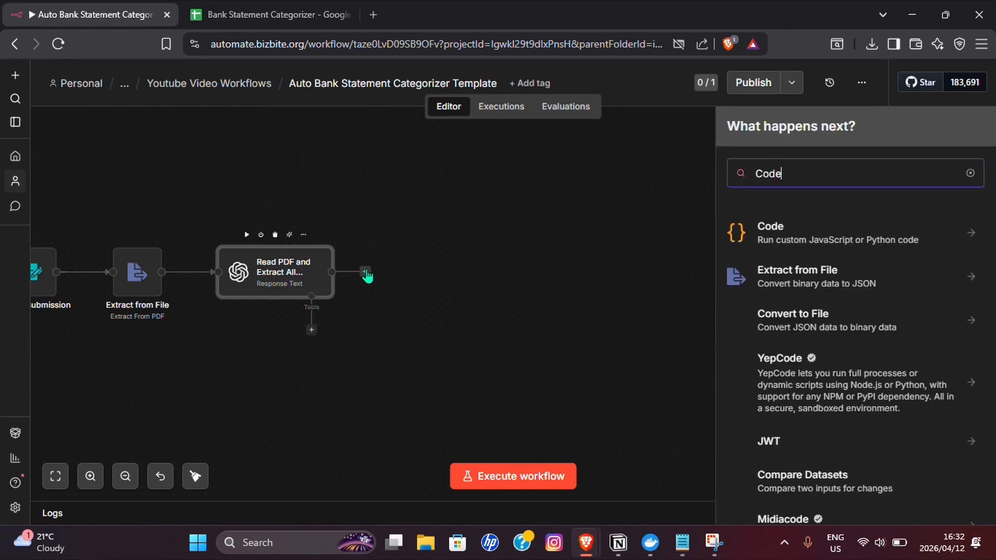
pyautogui.click(819, 240)
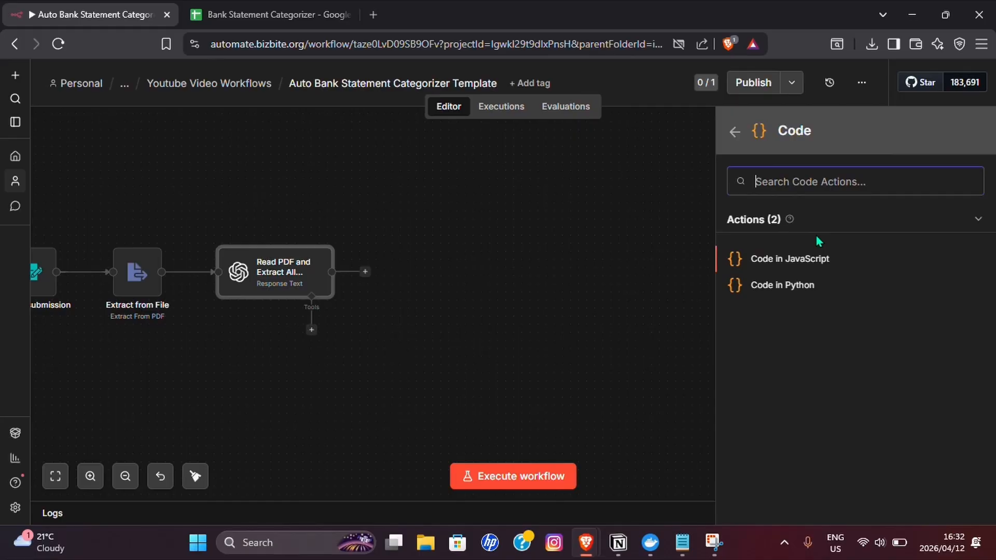
pyautogui.press('Return')
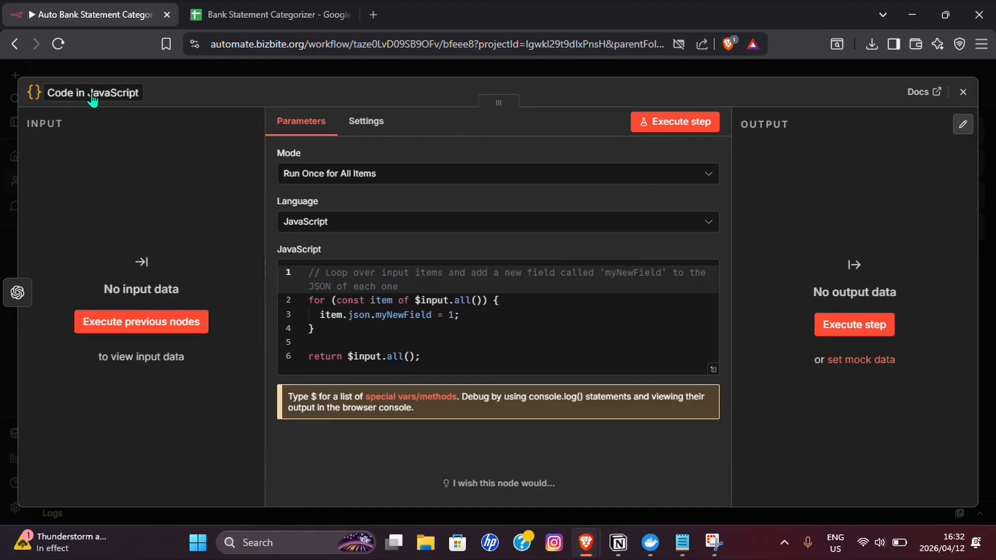
# - Rename the Code node to "Split JSON Array into Items:" using the heading from the matching Notepad note
pyautogui.hotkey('alt', 'Tab')
pyautogui.click(372, 86)
pyautogui.scroll(2, 430, 156)
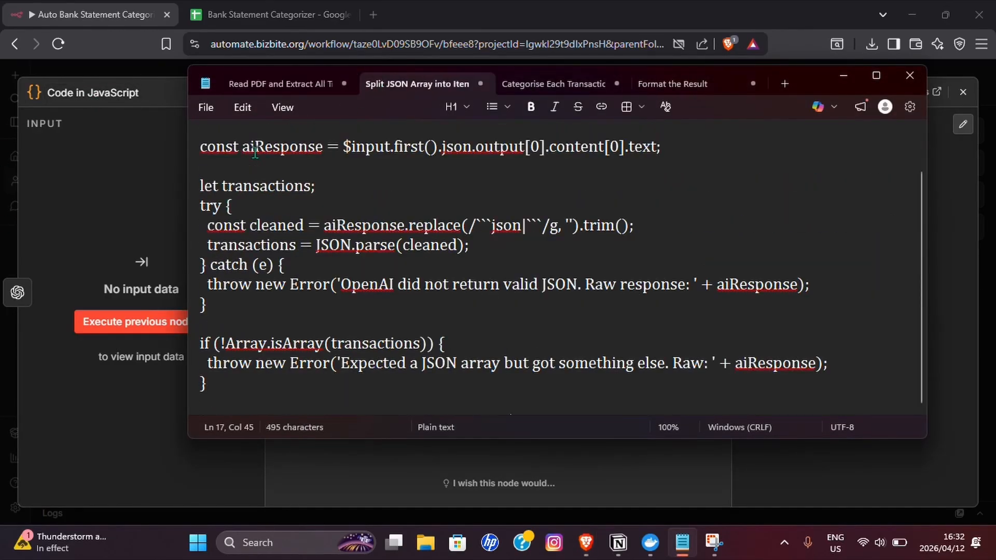
pyautogui.tripleClick(435, 148)
pyautogui.hotkey('ctrl', 'c')
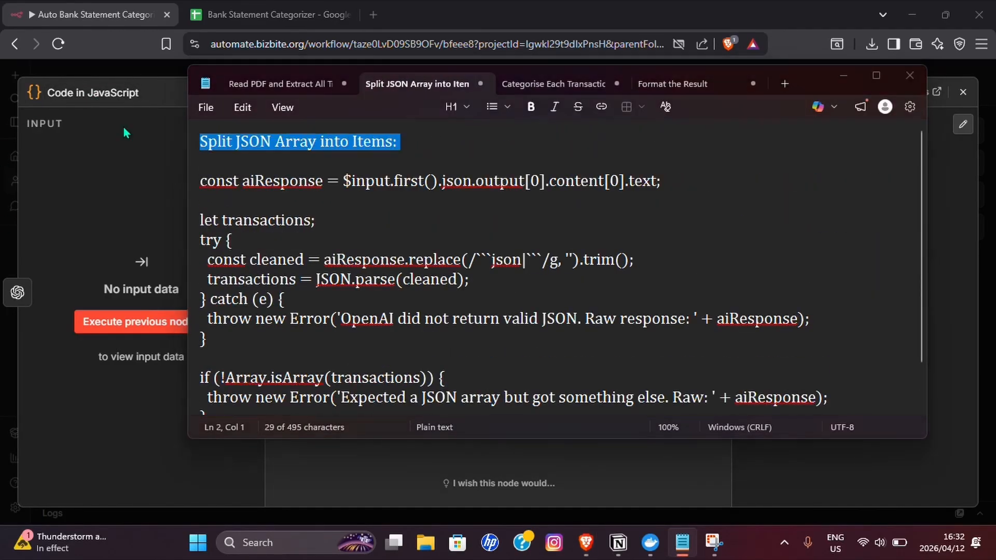
pyautogui.click(66, 93)
pyautogui.hotkey('ctrl', 'v')
# - Replace the Code node's default JavaScript with the script from Notepad's "Split JSON Array into Items" note and close the node
pyautogui.click(404, 315)
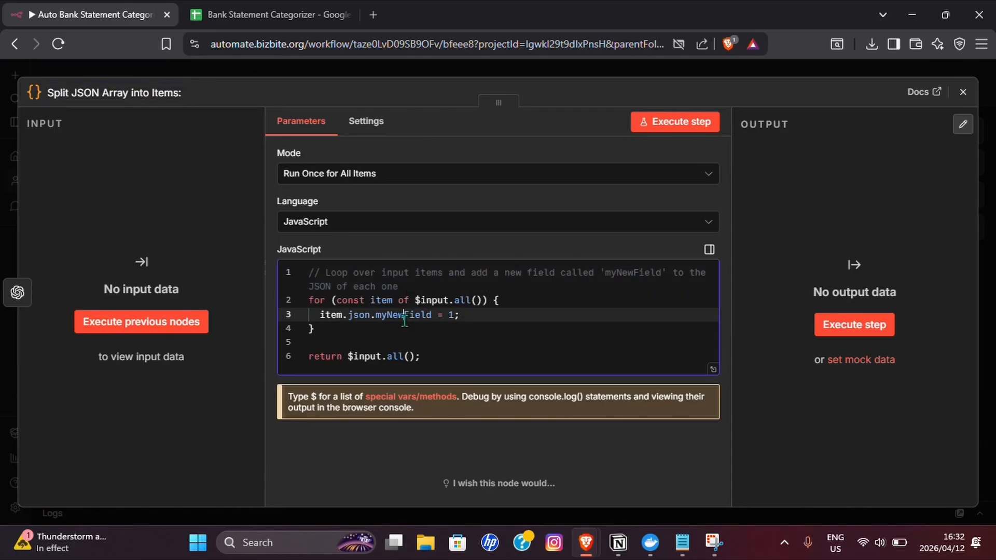
pyautogui.hotkey('alt', 'Tab')
pyautogui.moveTo(198, 182); pyautogui.dragTo(528, 416)
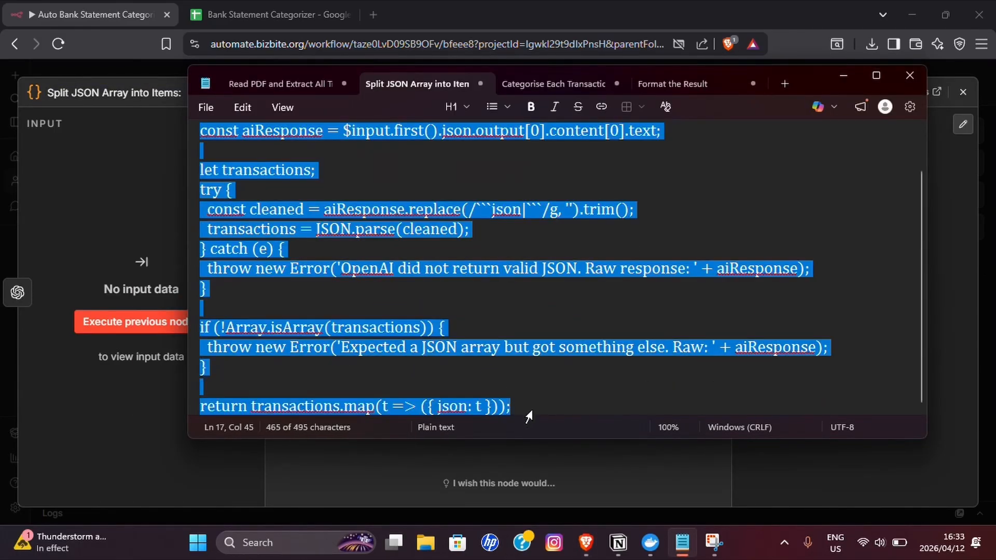
pyautogui.hotkey('ctrl', 'c')
pyautogui.hotkey('alt', 'Tab')
pyautogui.hotkey('ctrl', 'a')
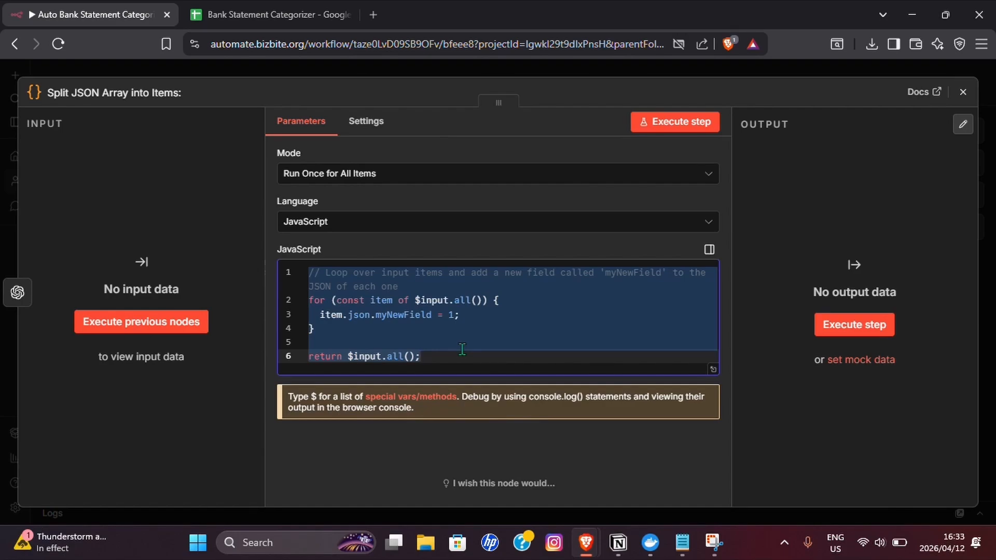
pyautogui.hotkey('ctrl', 'v')
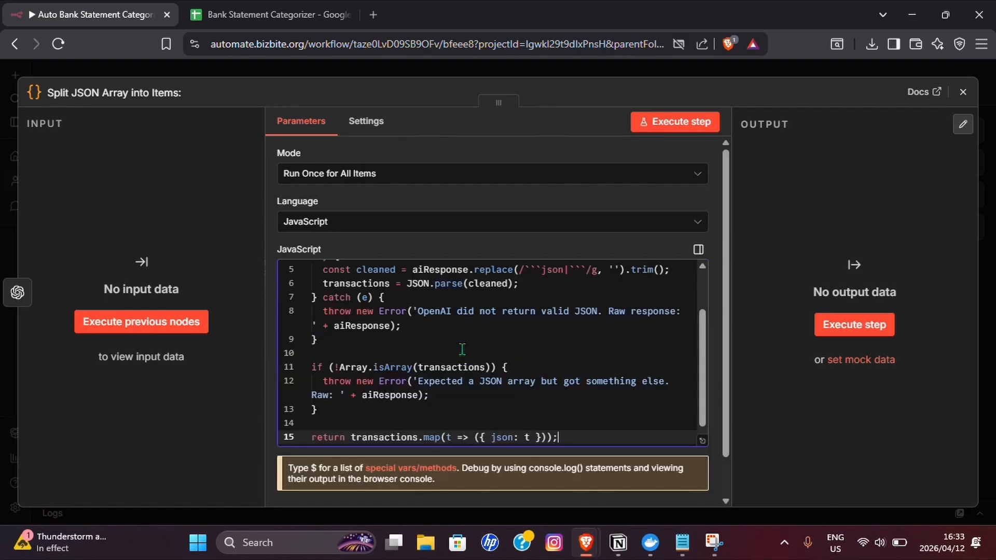
pyautogui.scroll(2, 519, 364)
pyautogui.scroll(-2, 535, 367)
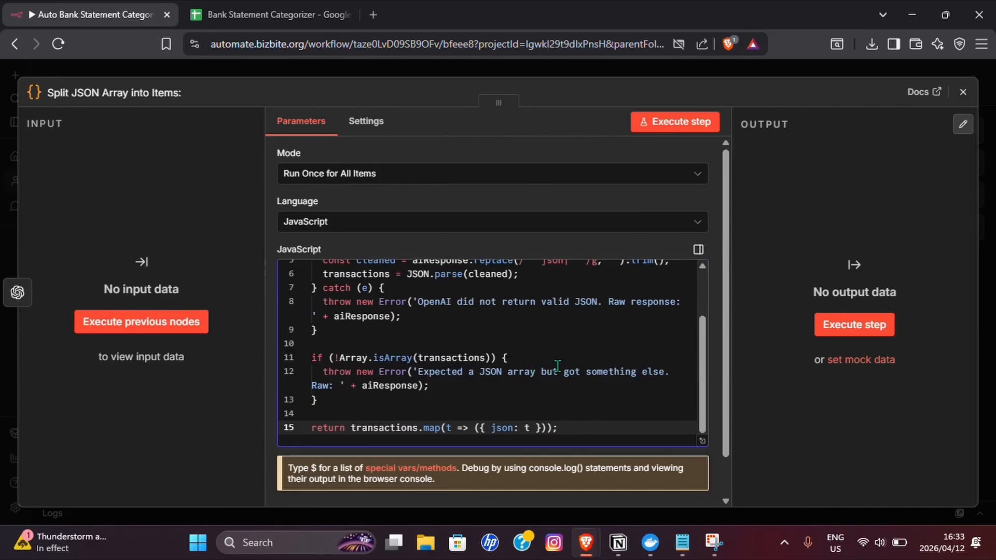
pyautogui.click(964, 92)
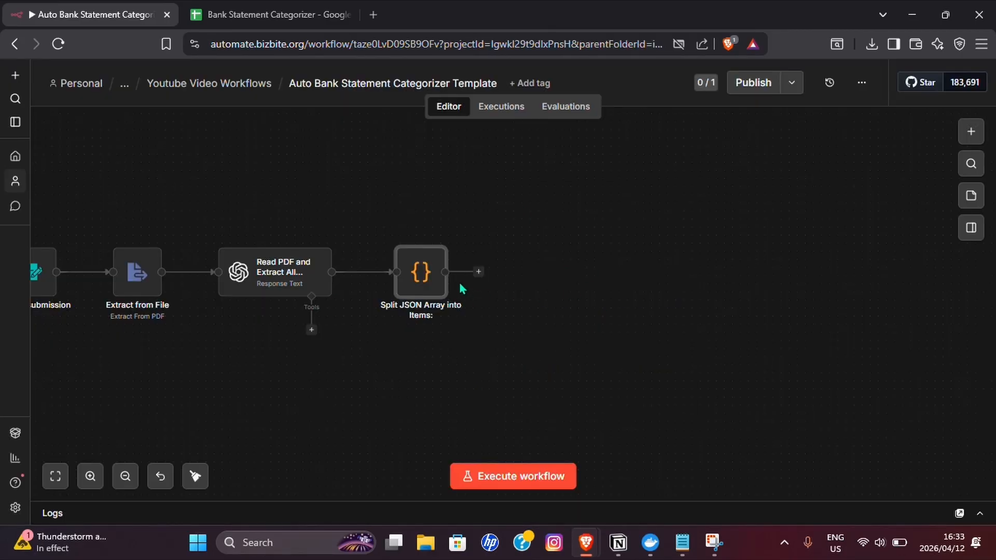
# - Add a Loop Over Items (Split in Batches) node after Split JSON Array into Items and close its settings
pyautogui.moveTo(579, 321); pyautogui.dragTo(456, 307)
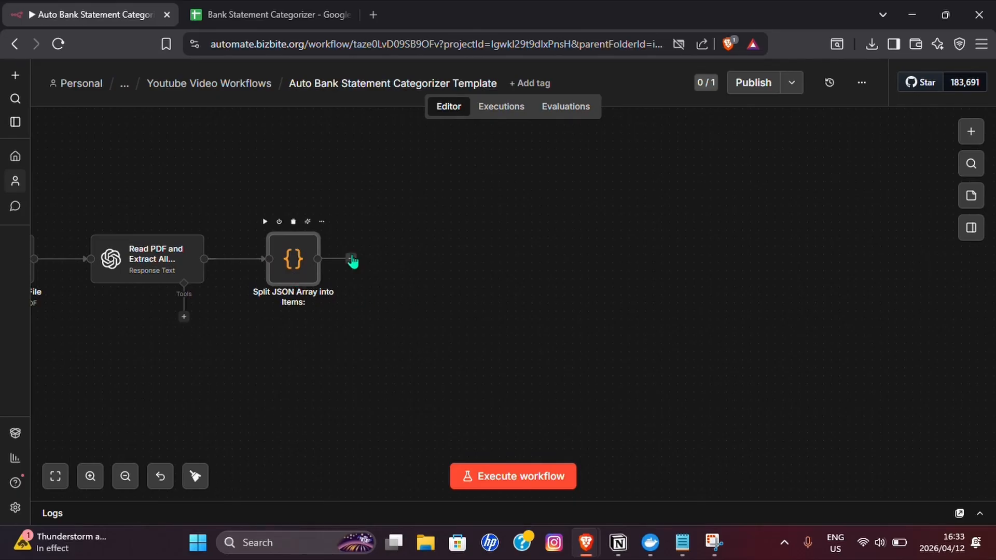
pyautogui.click(351, 259)
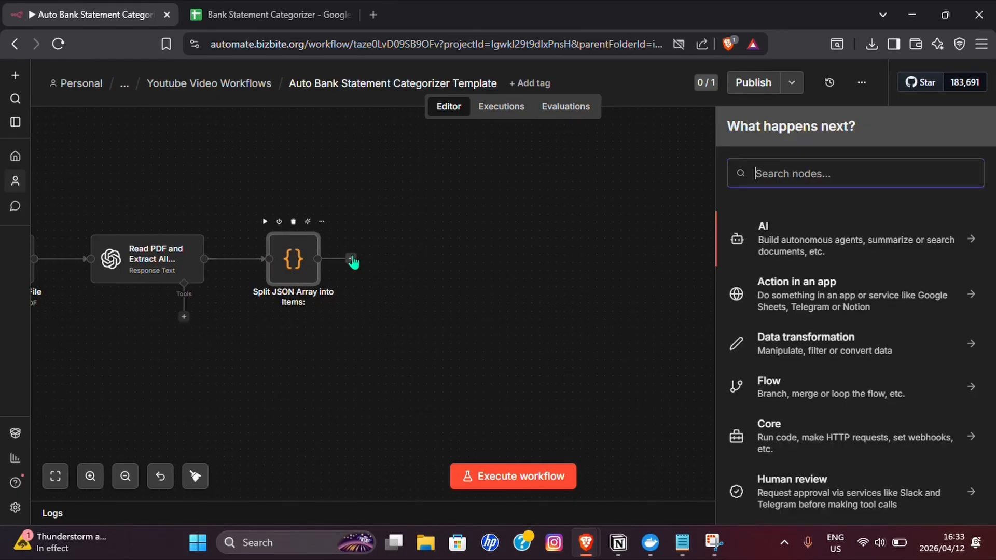
pyautogui.write('Spli')
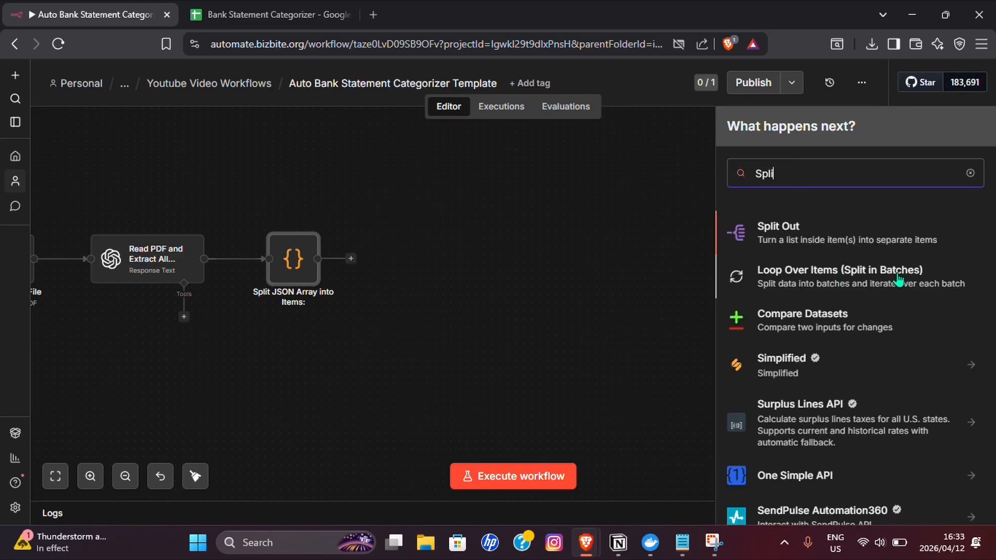
pyautogui.click(855, 278)
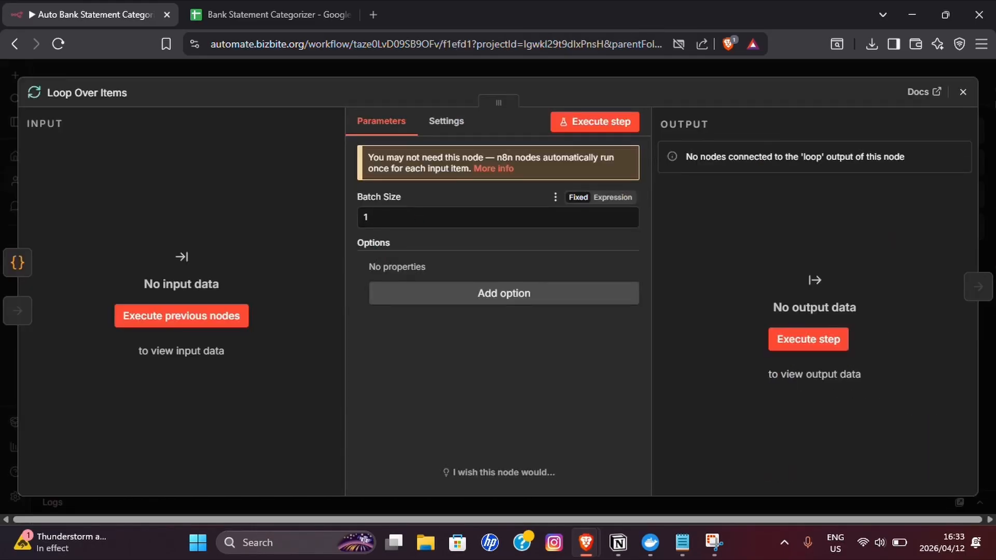
pyautogui.click(963, 92)
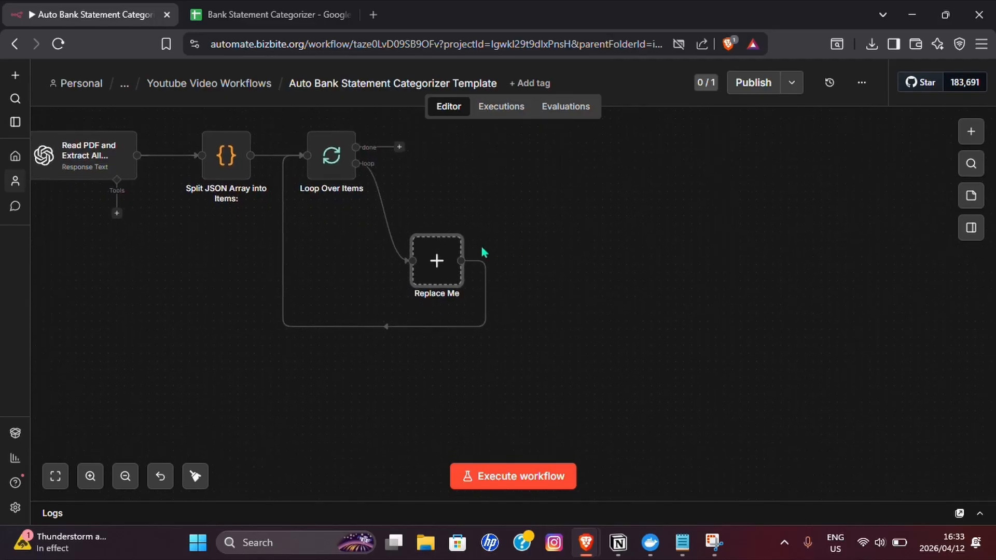
# - Delete the Replace Me placeholder and insert an OpenAI node with the Message a model action into the loop
pyautogui.click(437, 224)
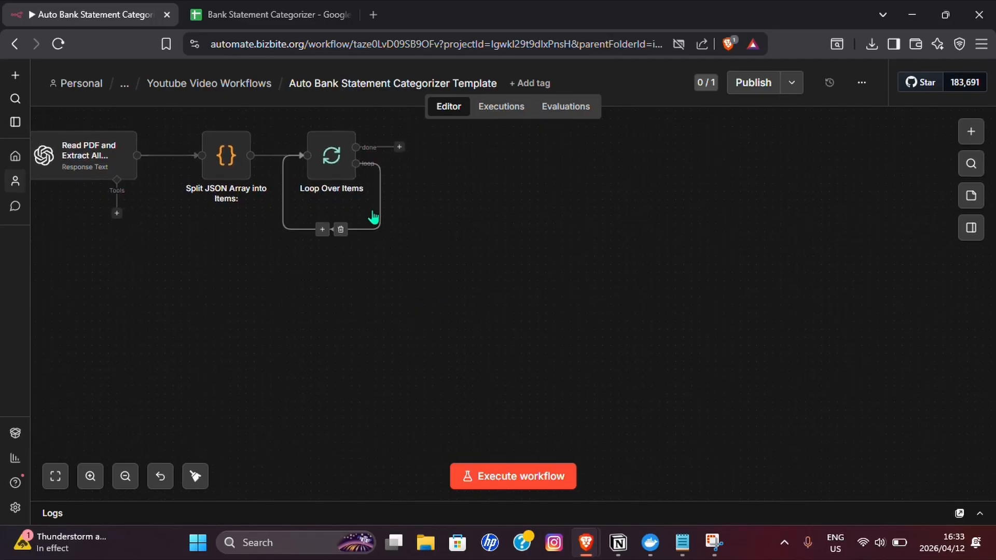
pyautogui.click(322, 229)
pyautogui.write('Open')
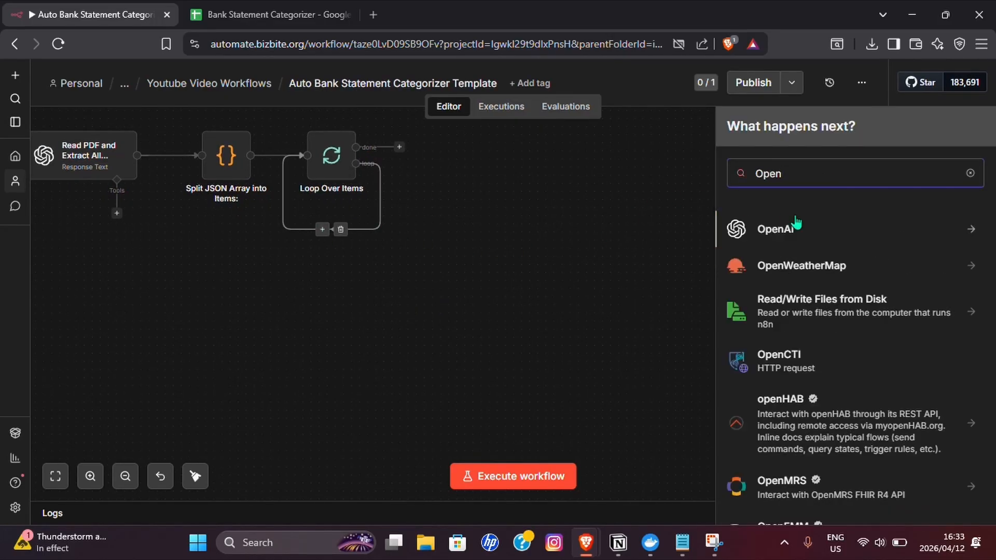
pyautogui.click(797, 289)
pyautogui.click(796, 288)
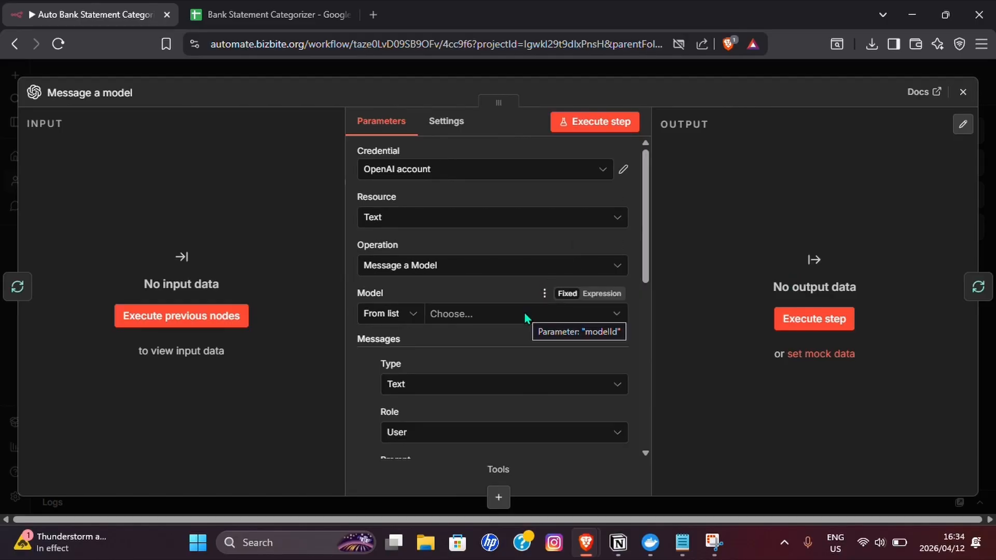
# - Choose GPT-4O-MINI as the model for the OpenAI node inside the loop
pyautogui.scroll(-2, 524, 313)
pyautogui.click(449, 243)
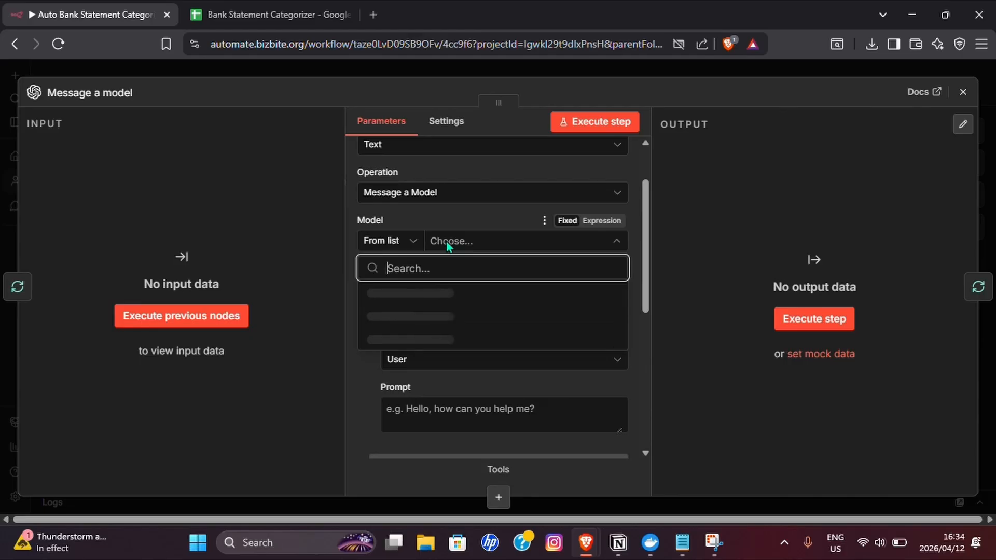
pyautogui.write('GPT-4O')
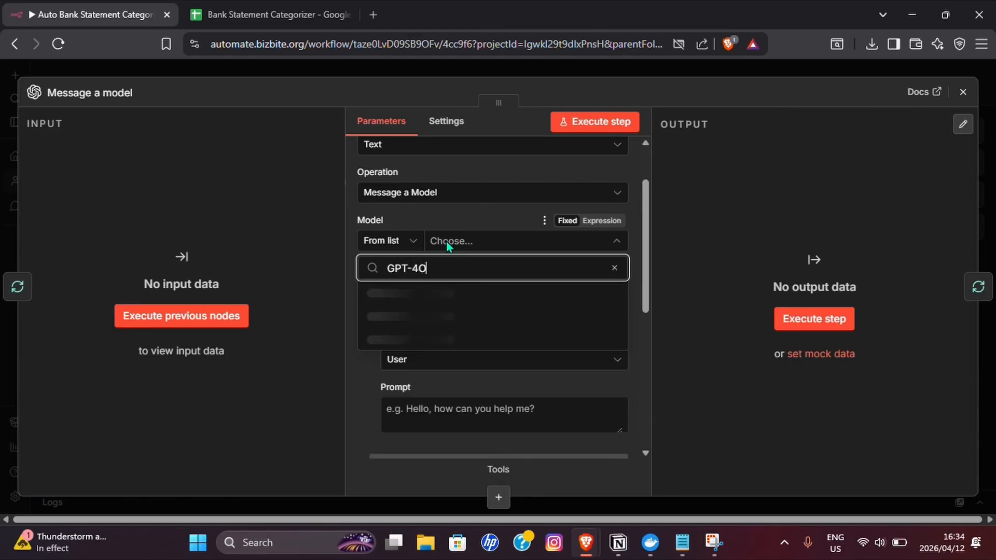
# - Fill the OpenAI node's prompt, as an expression, with the bookkeeping prompt copied from Notepad's "Categorise Each Transaction" note
pyautogui.scroll(-1, 455, 340)
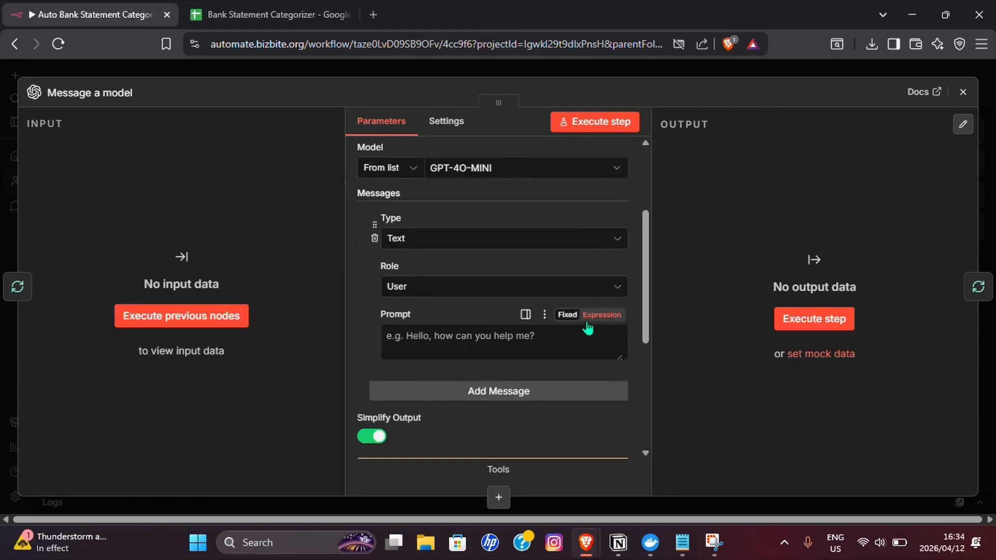
pyautogui.click(589, 317)
pyautogui.hotkey('alt', 'Tab')
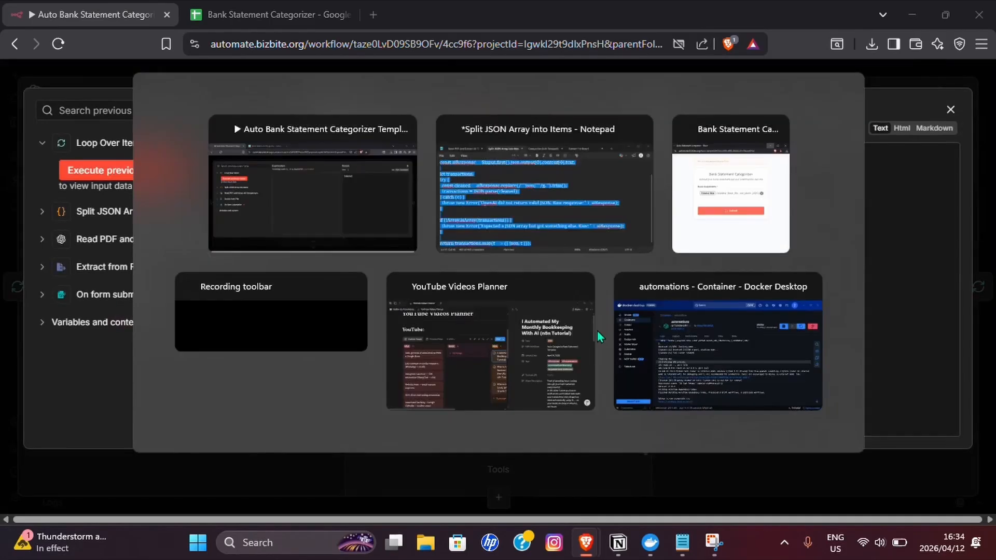
pyautogui.click(552, 85)
pyautogui.scroll(2, 433, 186)
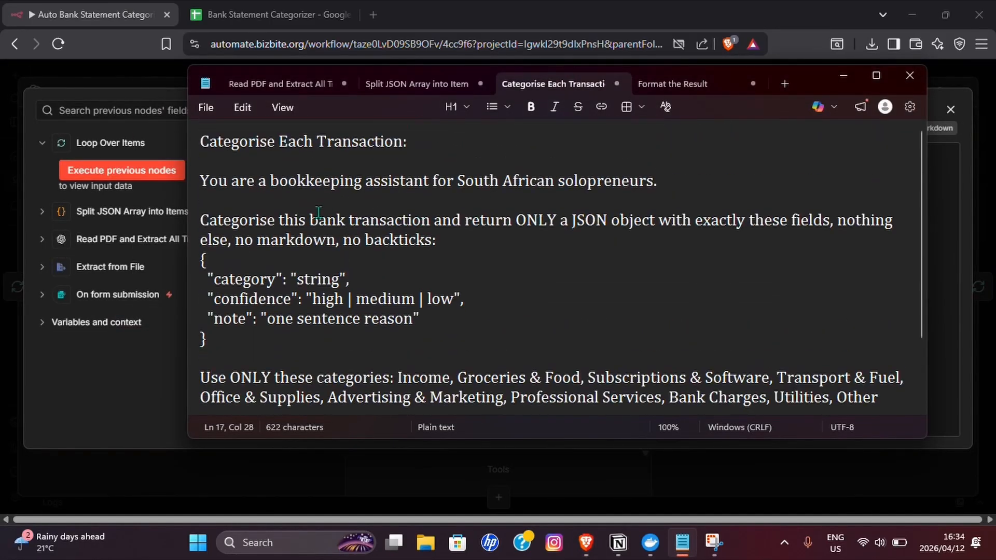
pyautogui.moveTo(379, 281); pyautogui.dragTo(436, 415)
pyautogui.hotkey('alt', 'Tab')
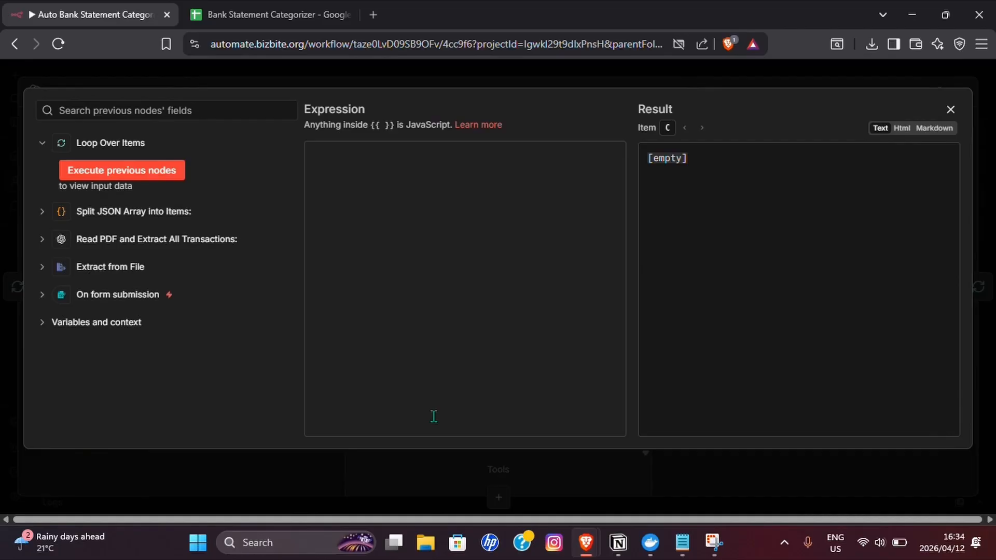
pyautogui.click(393, 372)
pyautogui.hotkey('ctrl', 'v')
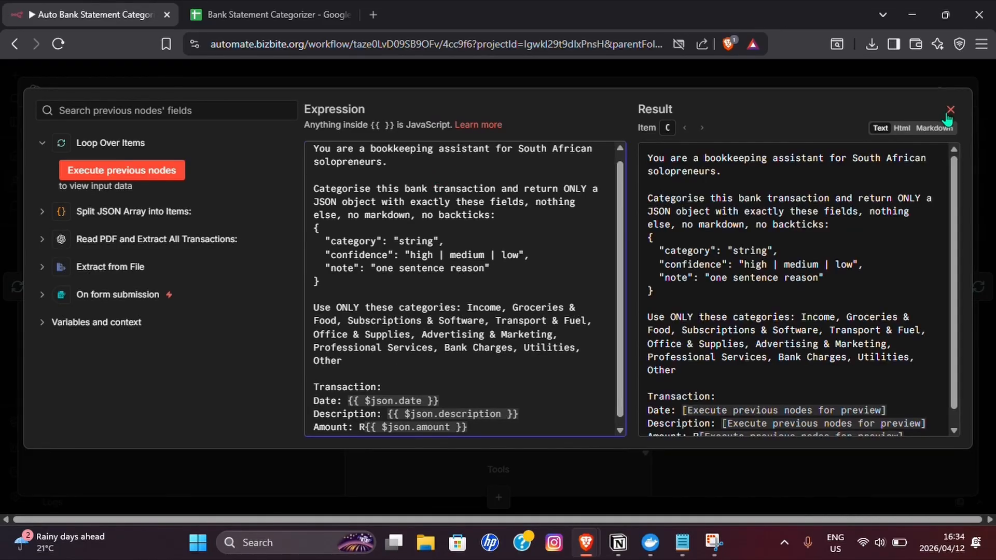
# - Rename the OpenAI node in the loop "Categorise Each Transaction:" using the heading copied from Notepad, and close its settings
pyautogui.hotkey('alt', 'Tab')
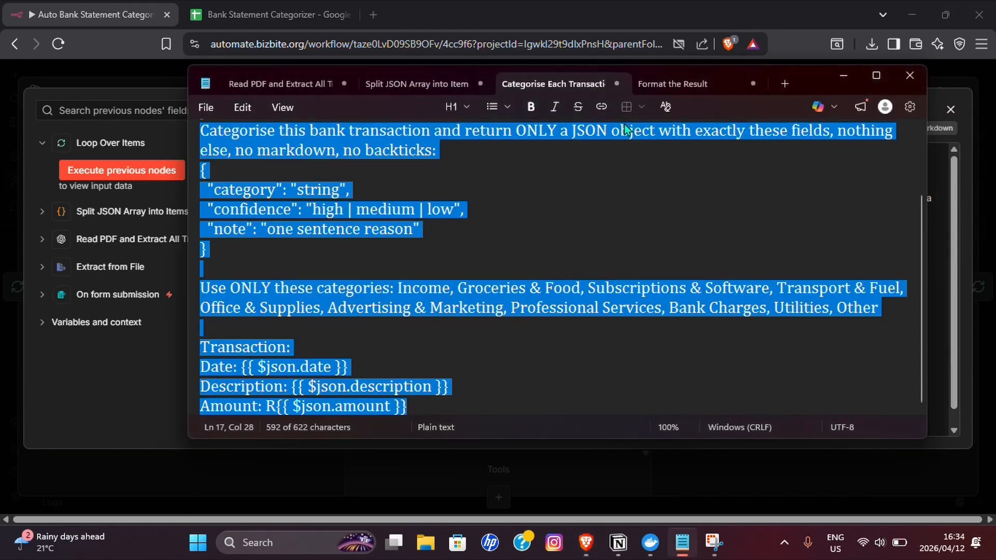
pyautogui.scroll(2, 289, 201)
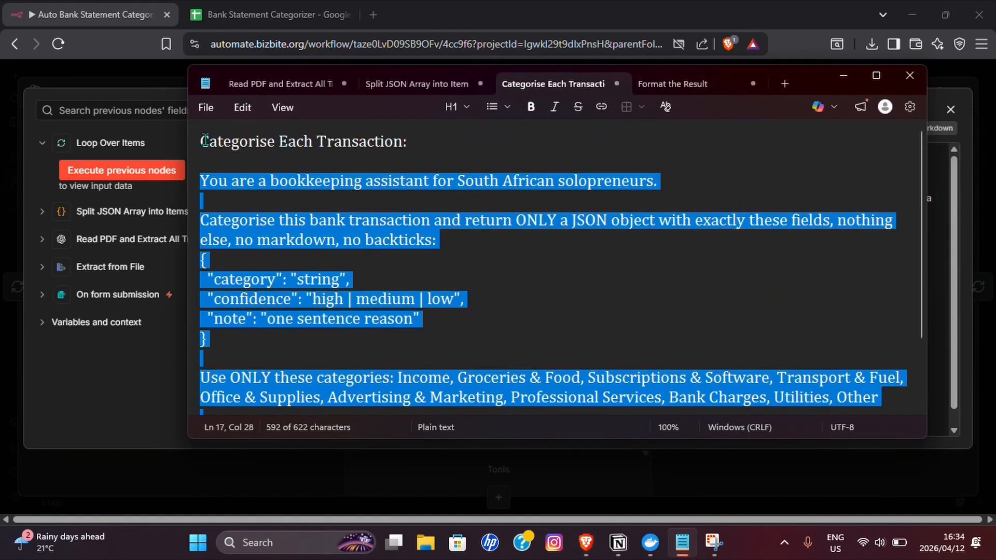
pyautogui.moveTo(205, 140); pyautogui.dragTo(474, 148)
pyautogui.hotkey('alt', 'Tab')
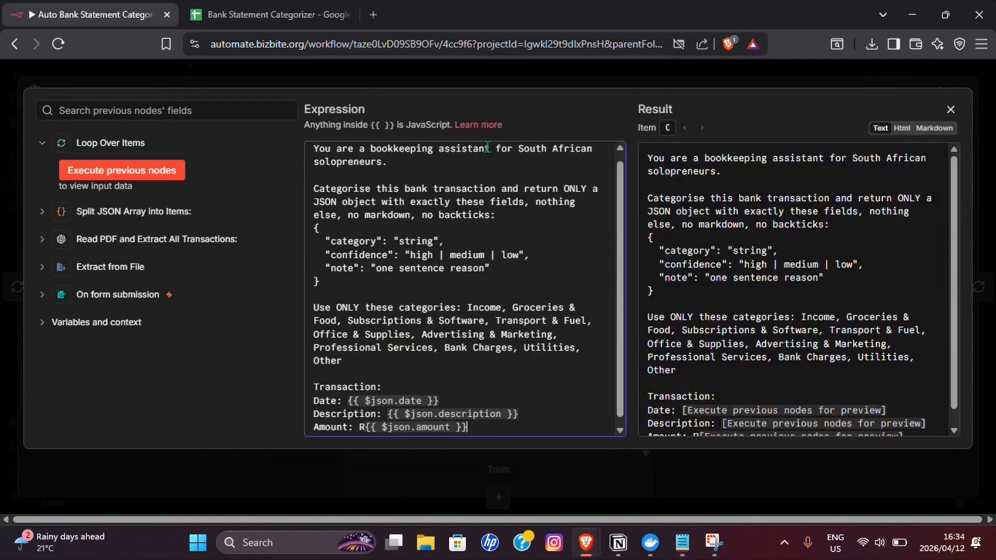
pyautogui.click(98, 93)
pyautogui.hotkey('ctrl', 'v')
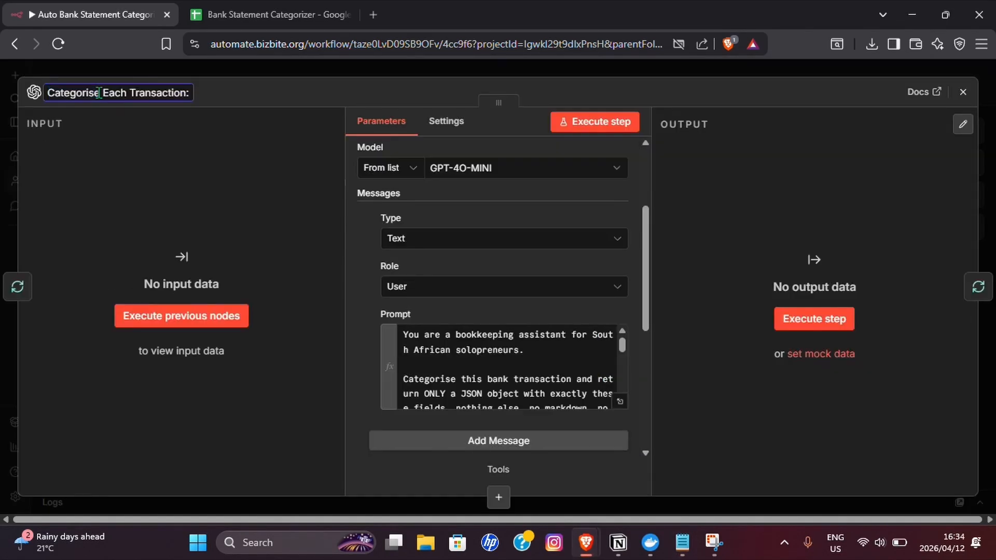
pyautogui.click(123, 67)
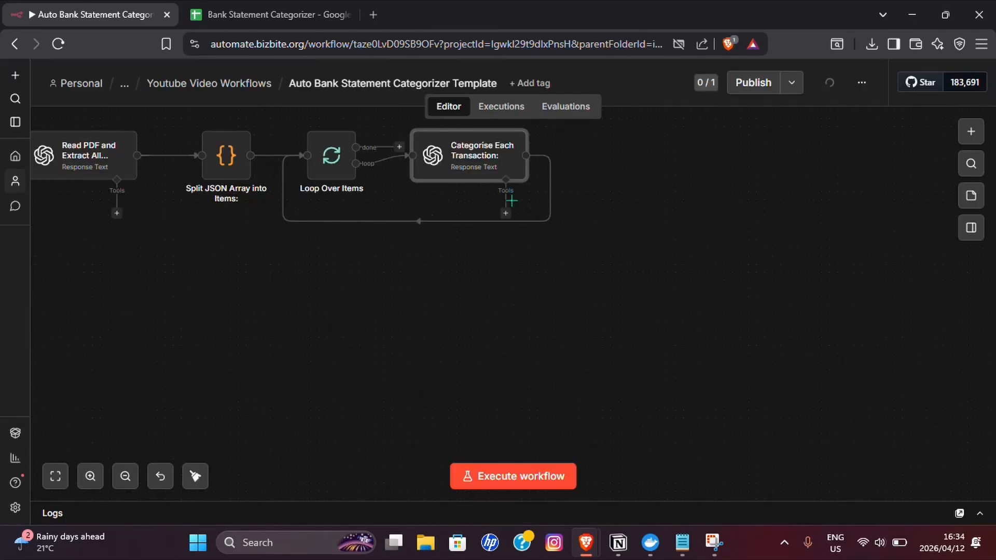
# - Shift the Categorise Each Transaction node lower and insert a Code in JavaScript node on its return connection to the loop
pyautogui.moveTo(476, 155); pyautogui.dragTo(501, 203)
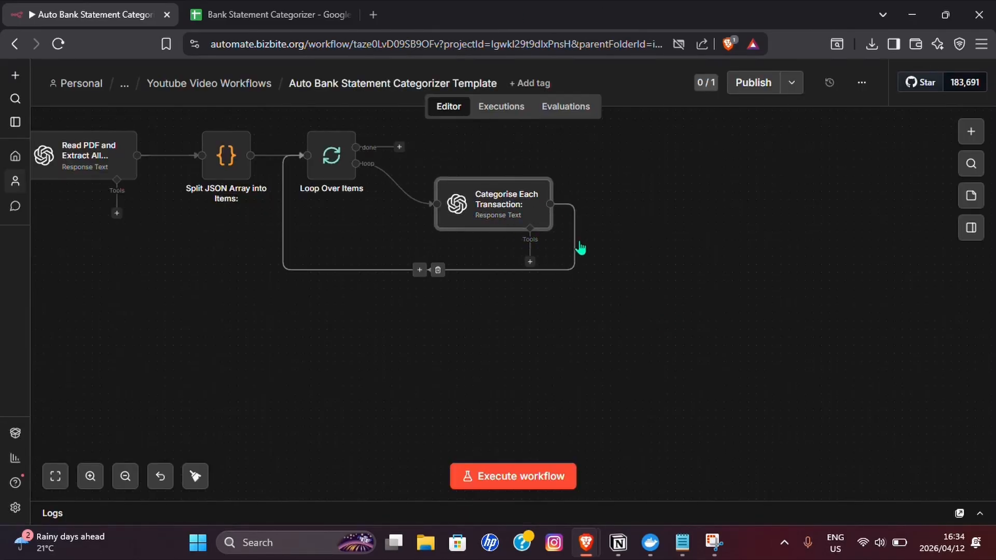
pyautogui.click(419, 271)
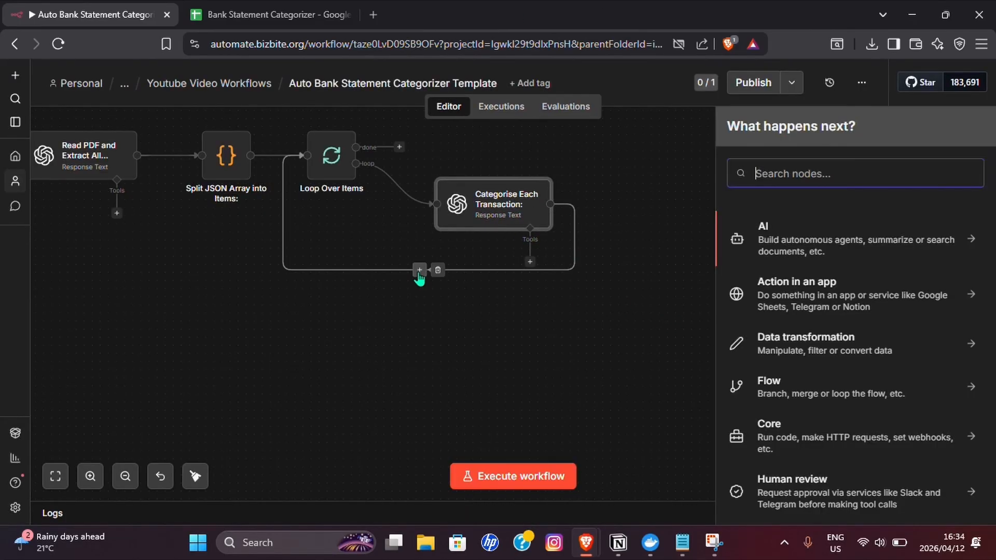
pyautogui.write('Code')
pyautogui.press('Return')
pyautogui.click(823, 259)
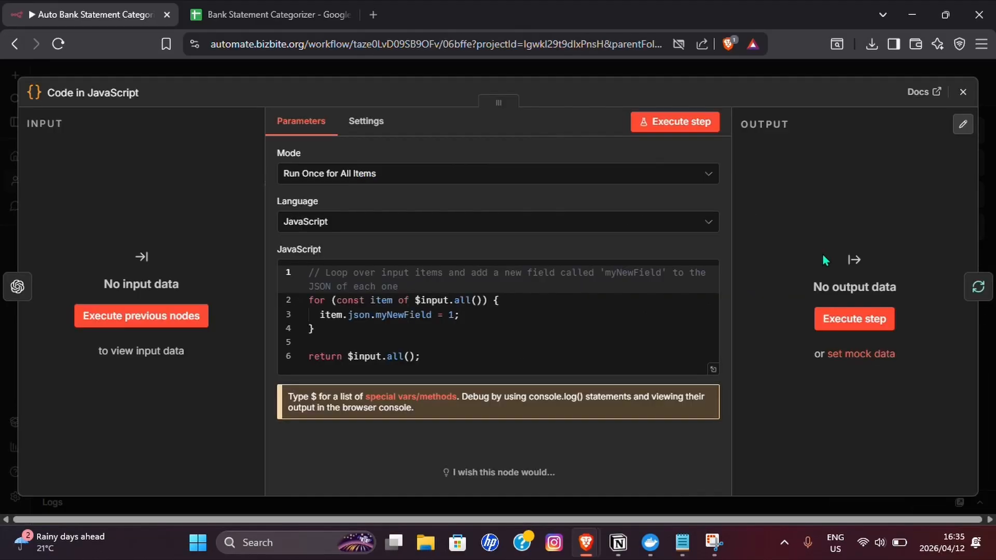
# - Replace the new Code node's default JavaScript with the script from Notepad's "Format the Result" note
pyautogui.click(498, 345)
pyautogui.hotkey('ctrl', 'a')
pyautogui.press('BackSpace')
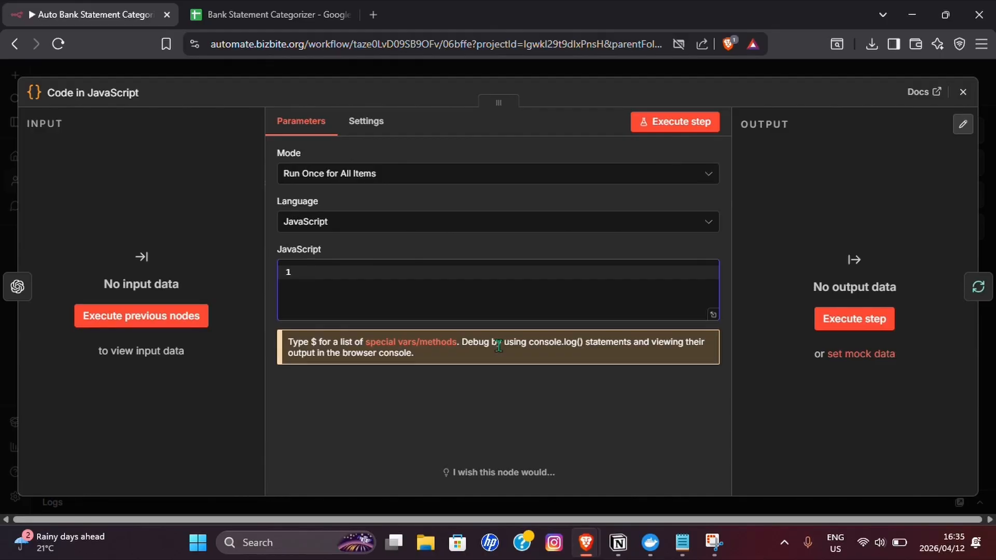
pyautogui.hotkey('alt', 'Tab')
pyautogui.scroll(5, 248, 244)
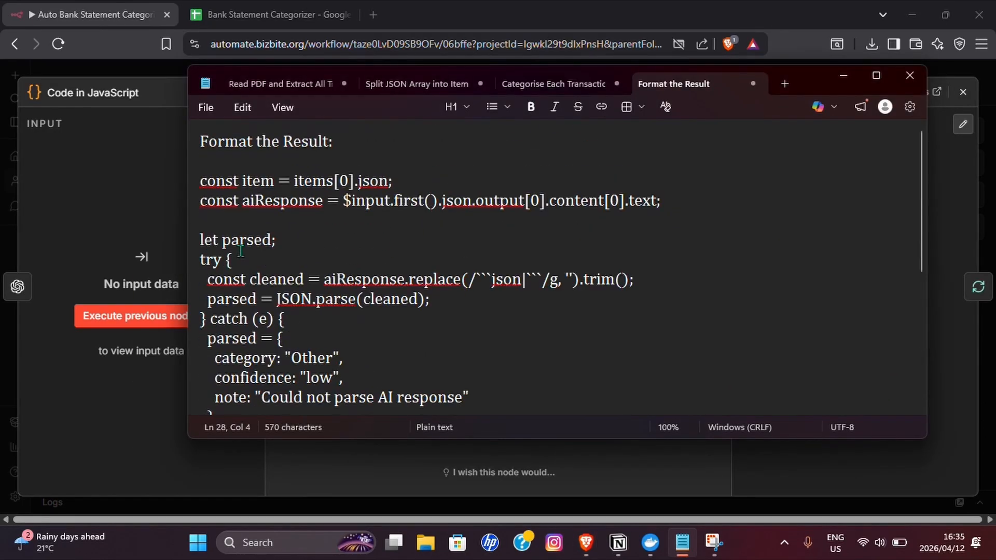
pyautogui.moveTo(200, 180); pyautogui.dragTo(223, 412)
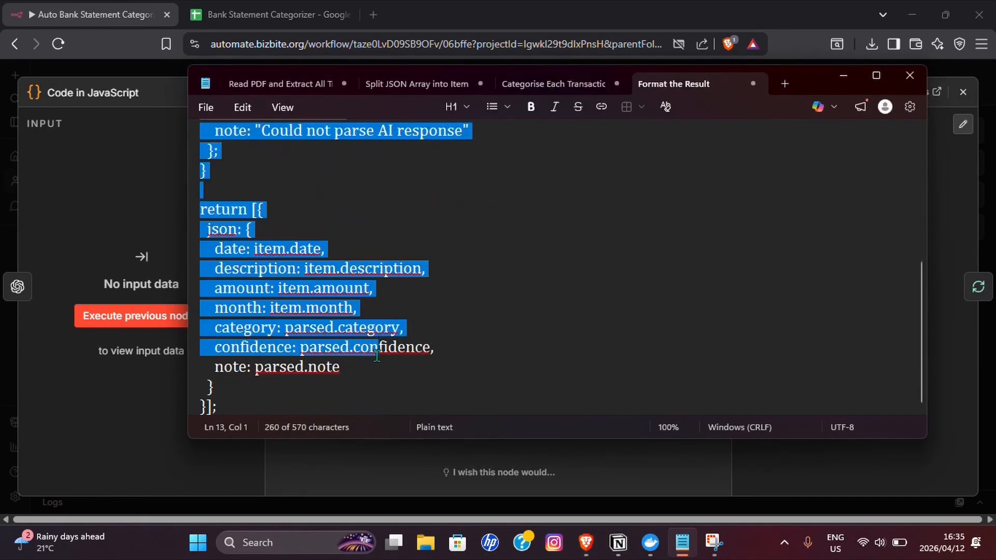
pyautogui.hotkey('ctrl', 'c')
pyautogui.hotkey('alt', 'Tab')
pyautogui.hotkey('ctrl', 'v')
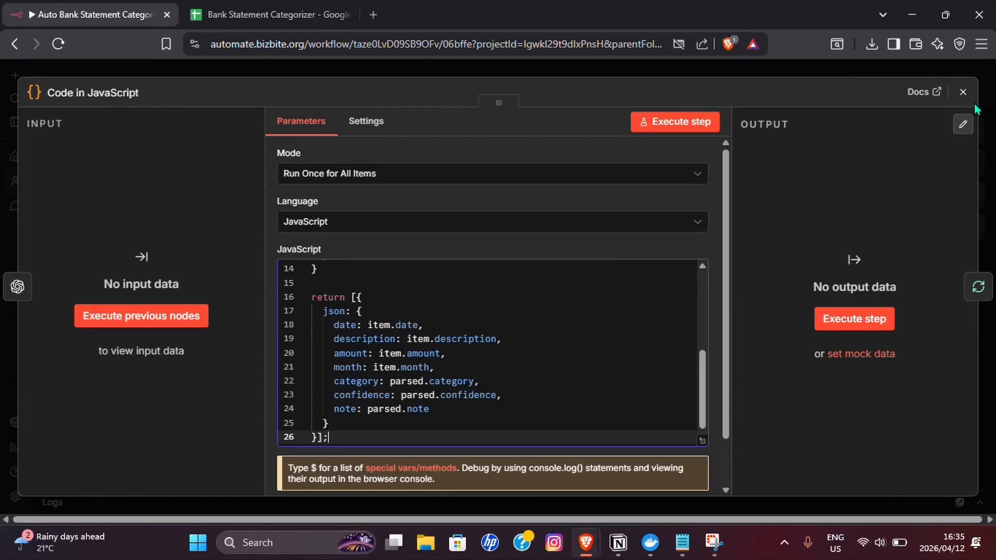
# - Rename the Code node "Format Results" and close its settings
pyautogui.click(82, 96)
pyautogui.write('Format Results')
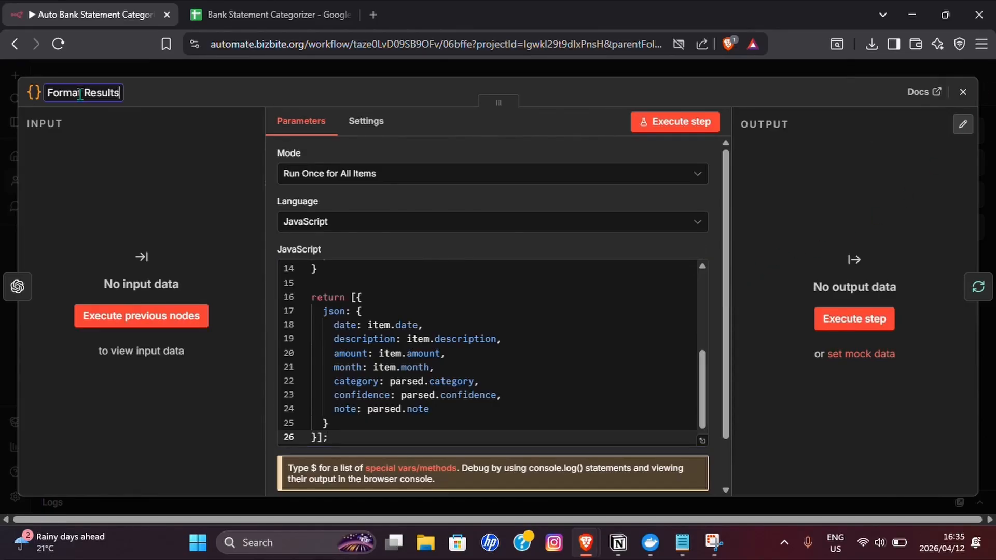
pyautogui.press('Return')
pyautogui.press('Escape')
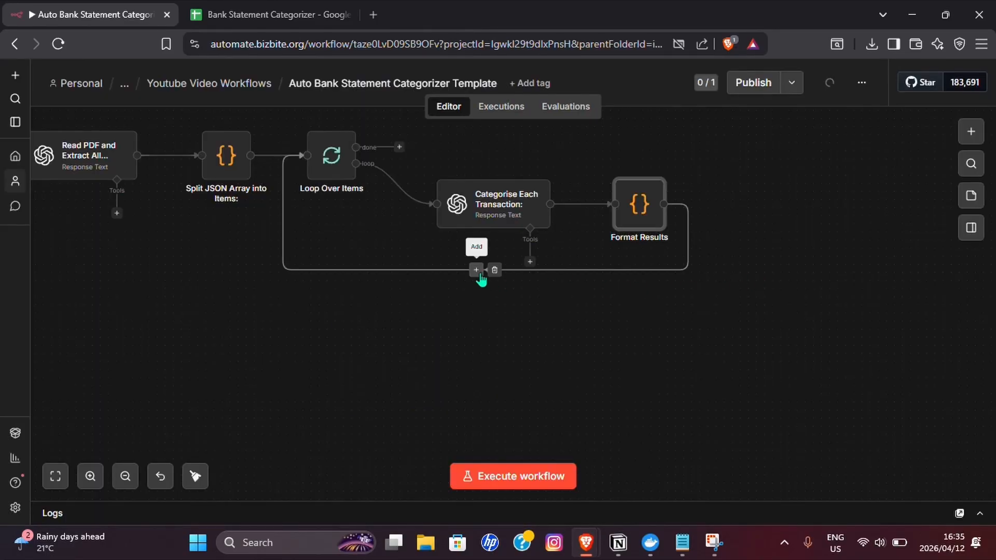
# - Insert a Google Sheets node with the Append row in sheet action between Format Results and the loop's return
pyautogui.click(476, 270)
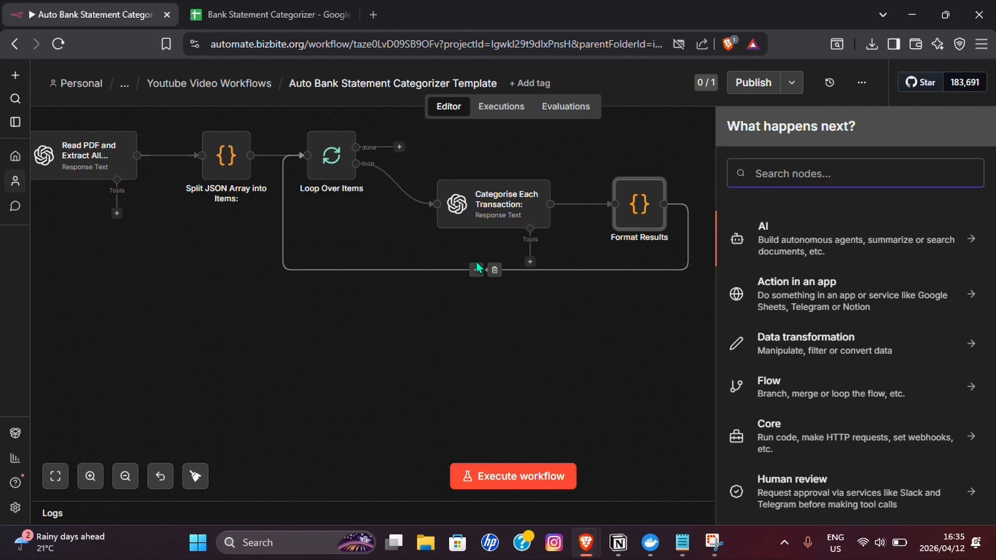
pyautogui.write('Googl')
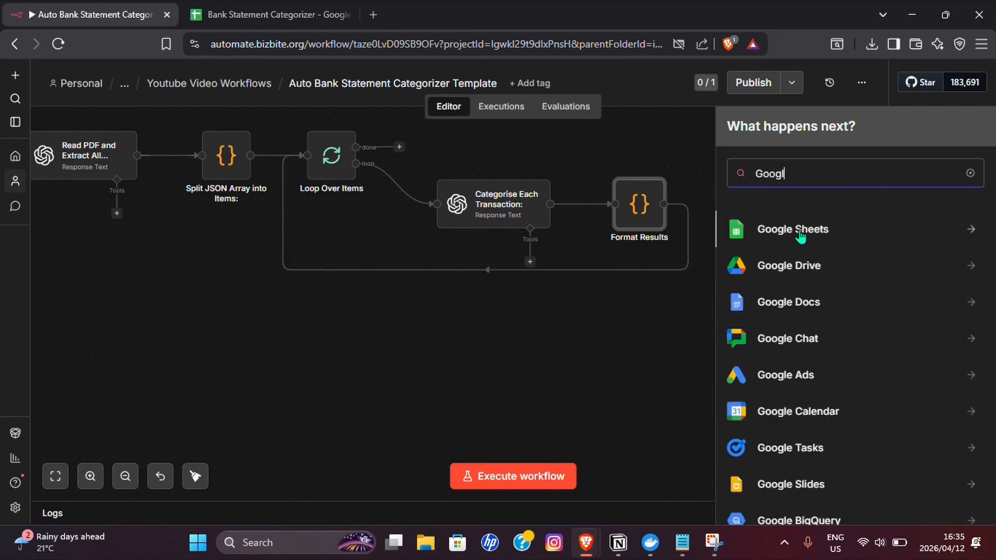
pyautogui.click(800, 236)
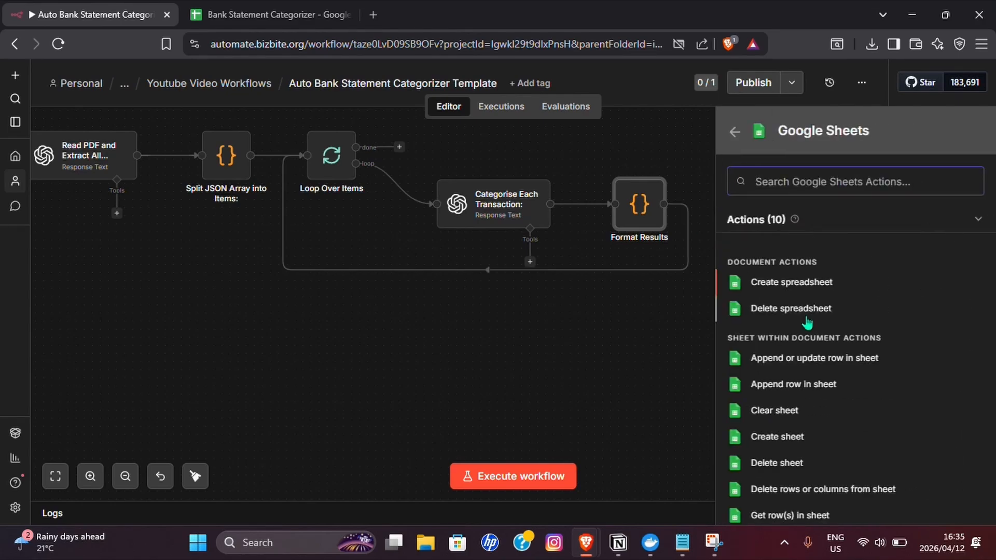
pyautogui.click(820, 384)
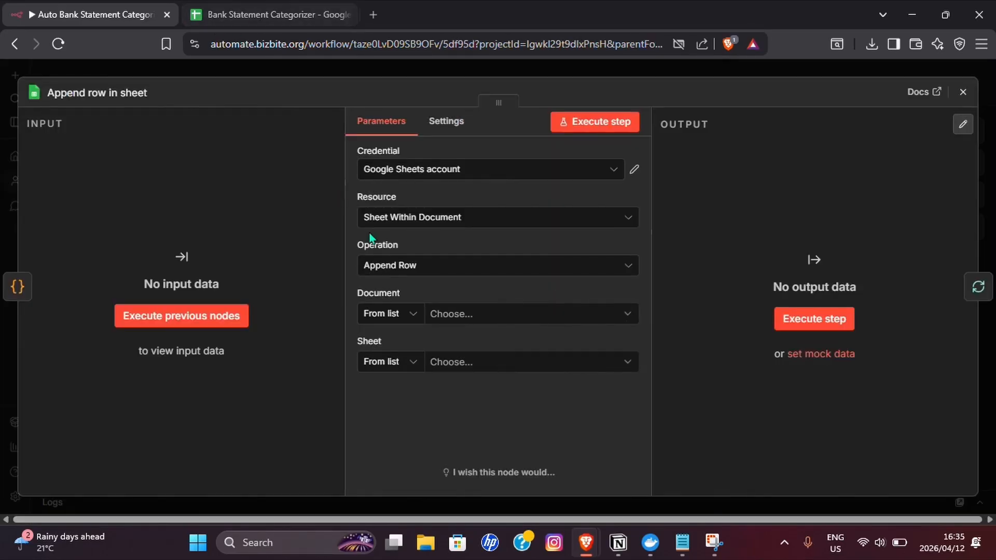
# - Choose the Bank Statement Categorizer document, set the sheet to By Name as an empty expression, and move the closed node lower
pyautogui.click(495, 319)
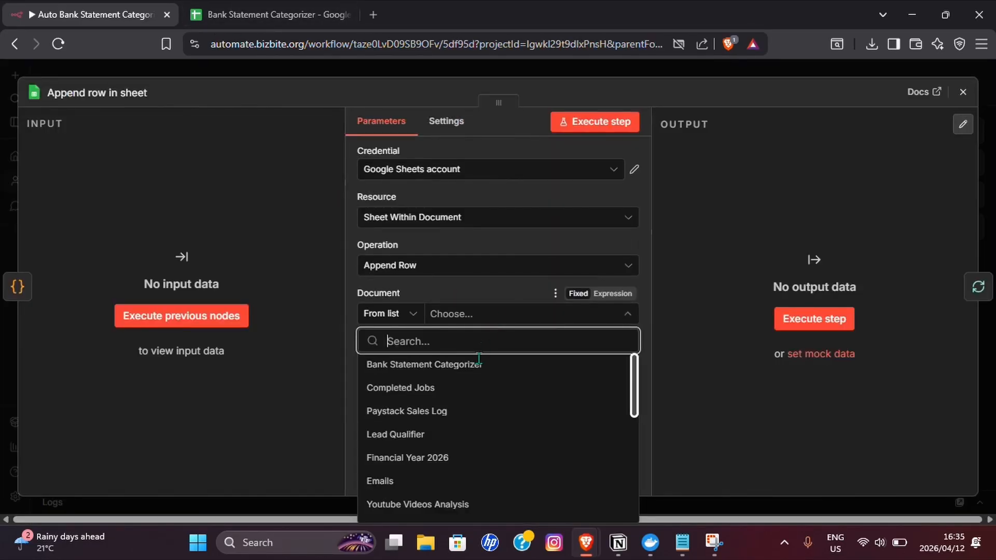
pyautogui.click(457, 366)
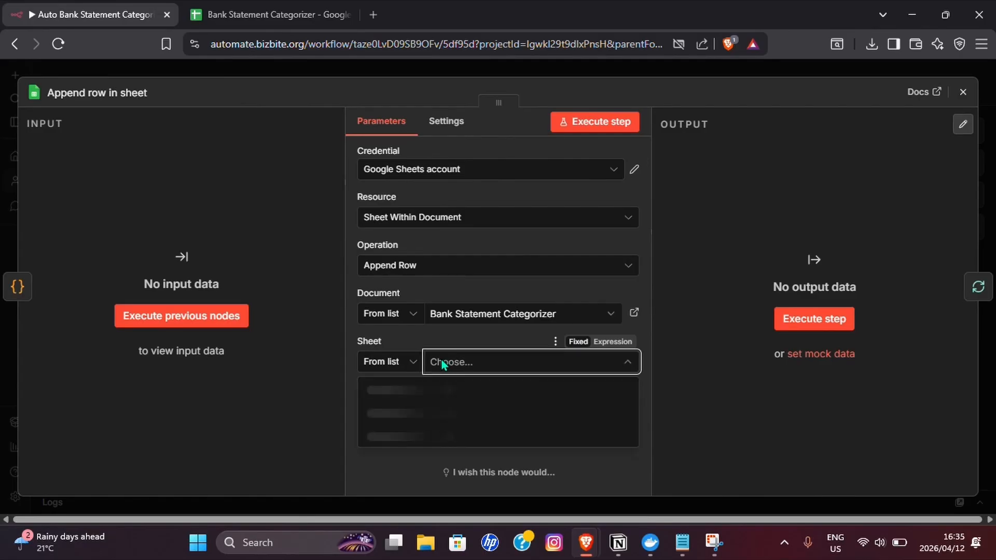
pyautogui.click(414, 363)
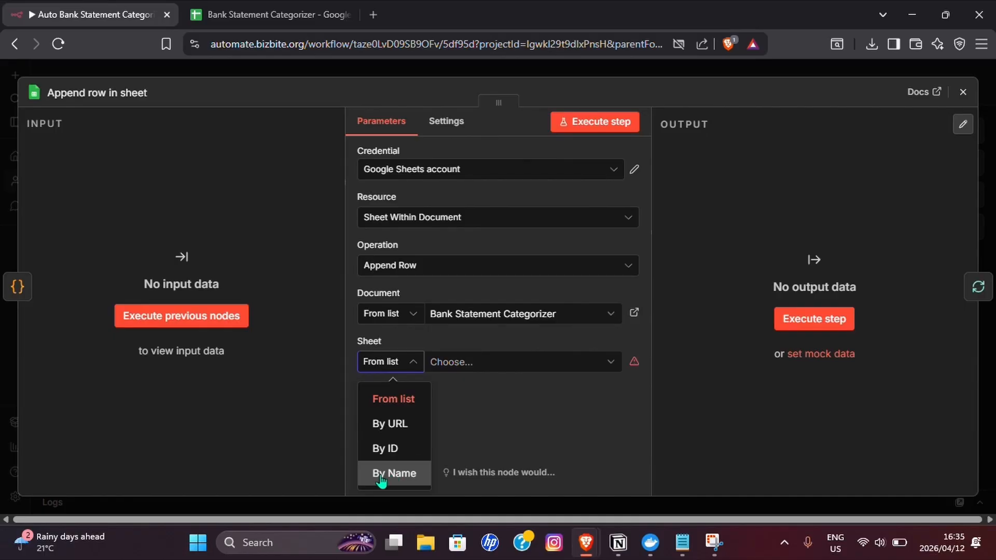
pyautogui.click(389, 473)
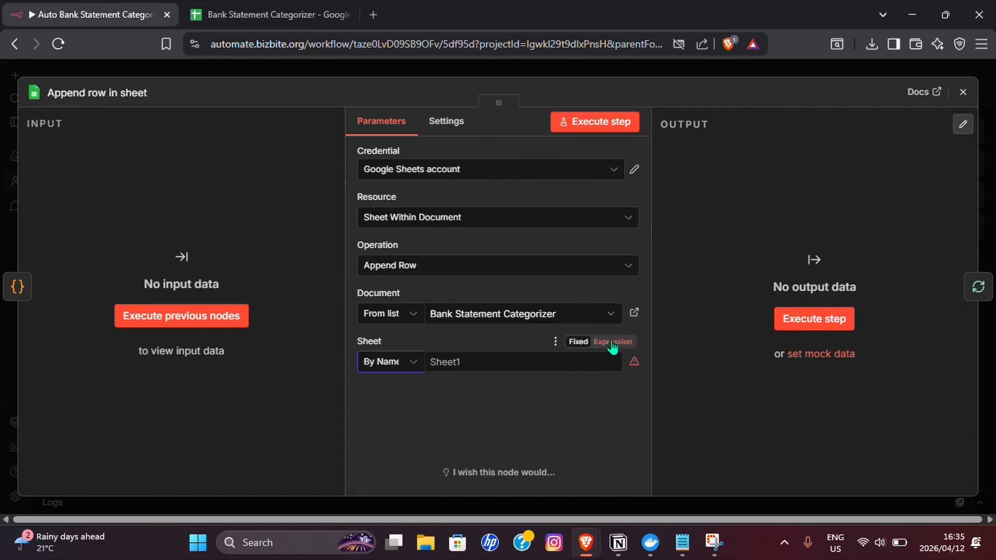
pyautogui.click(602, 341)
pyautogui.click(474, 358)
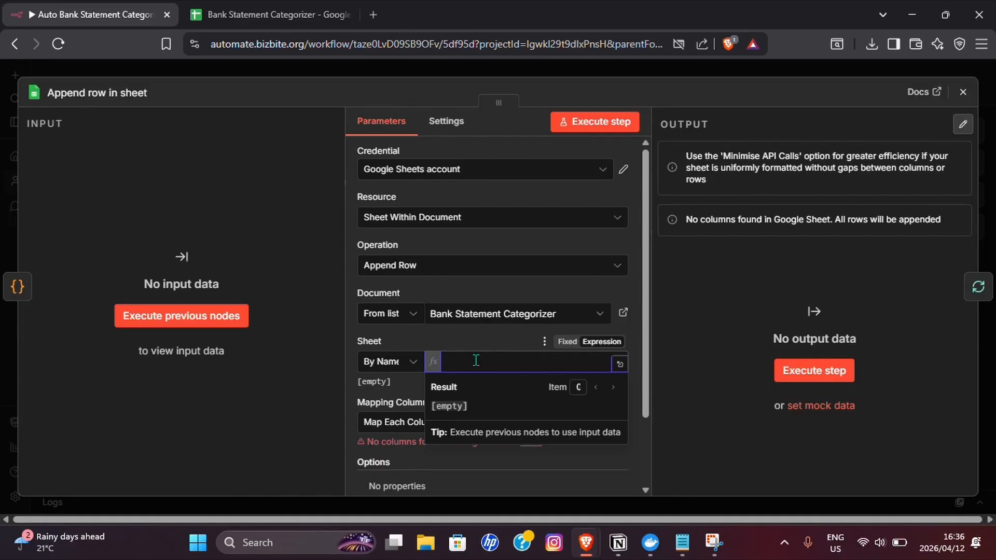
pyautogui.click(963, 92)
pyautogui.moveTo(739, 208); pyautogui.dragTo(771, 248)
# - Execute the workflow and submit the Clearview_Bank_Statement_March_2025 file through the form to test the nodes
pyautogui.moveTo(382, 338); pyautogui.dragTo(585, 376)
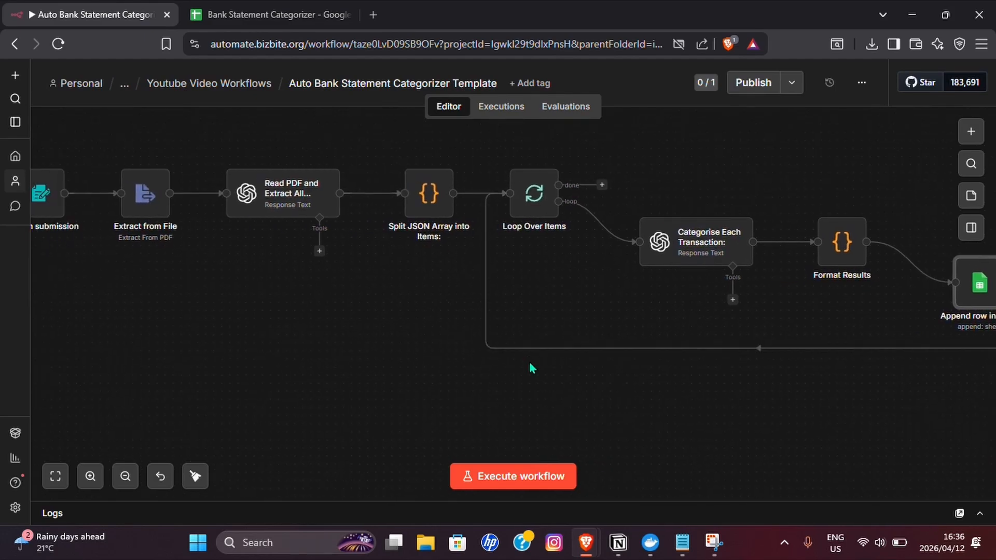
pyautogui.moveTo(368, 341); pyautogui.dragTo(465, 345)
pyautogui.click(125, 476)
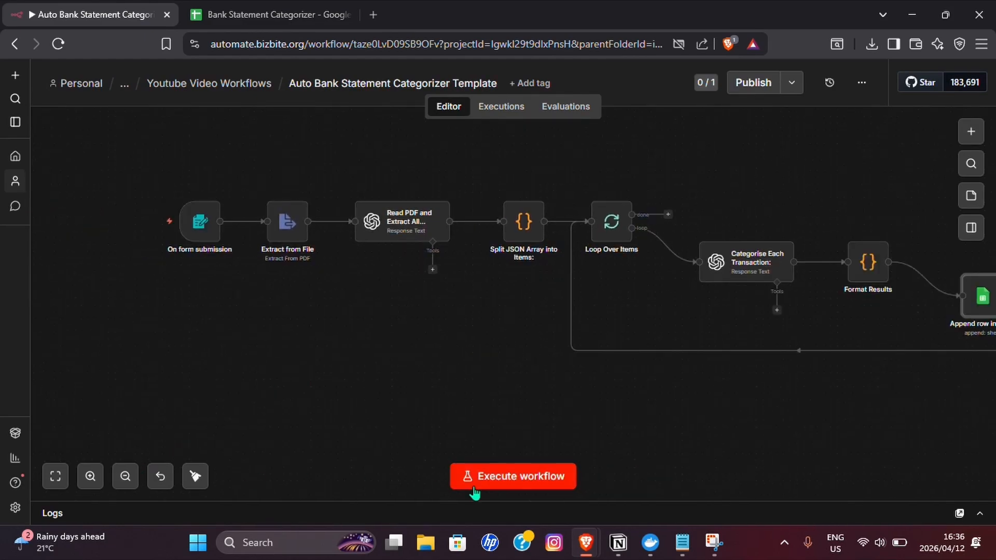
pyautogui.click(497, 486)
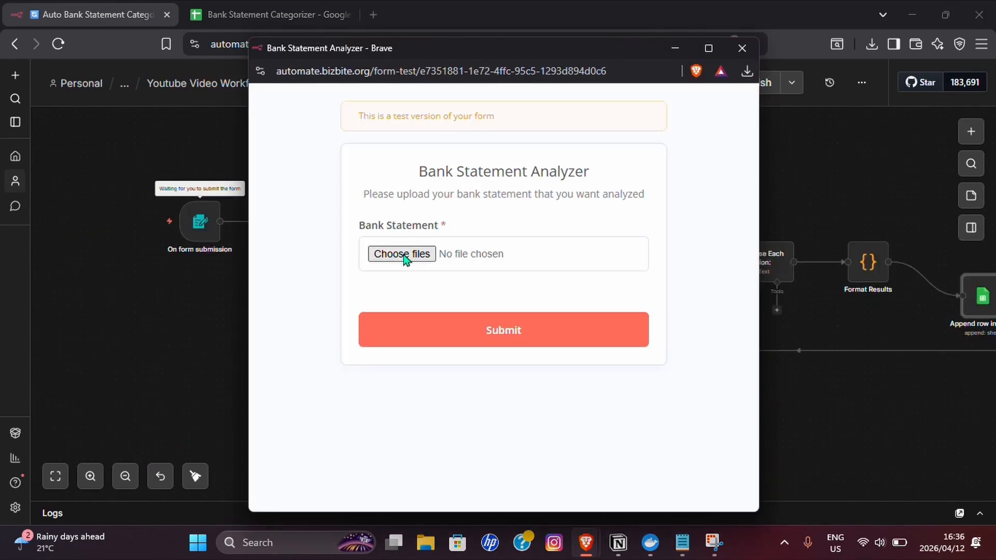
pyautogui.click(402, 254)
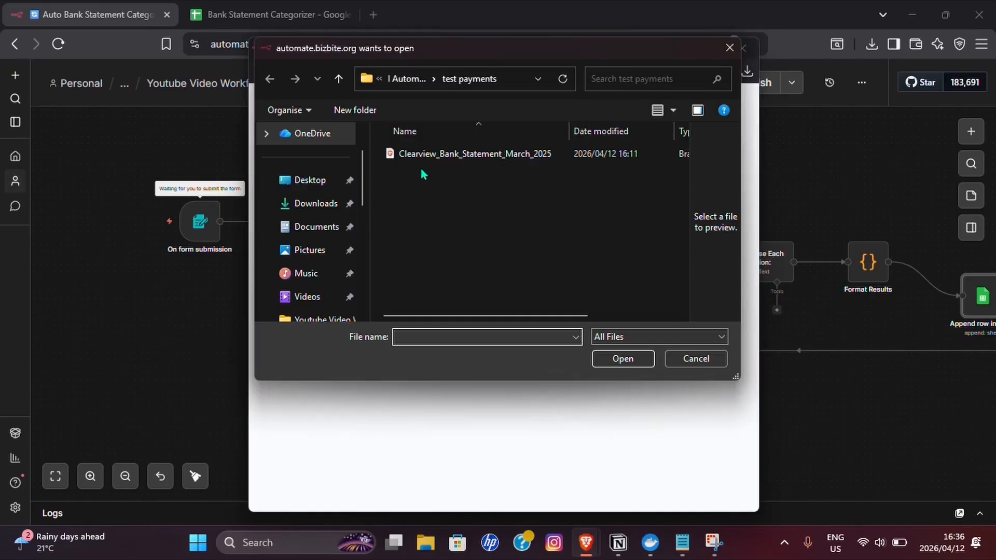
pyautogui.click(429, 157)
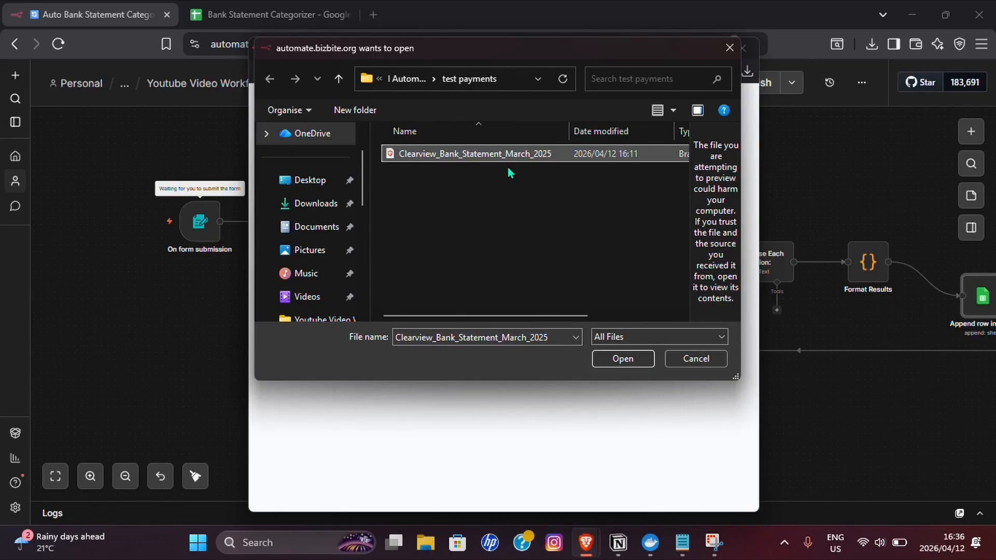
pyautogui.click(633, 362)
pyautogui.click(628, 332)
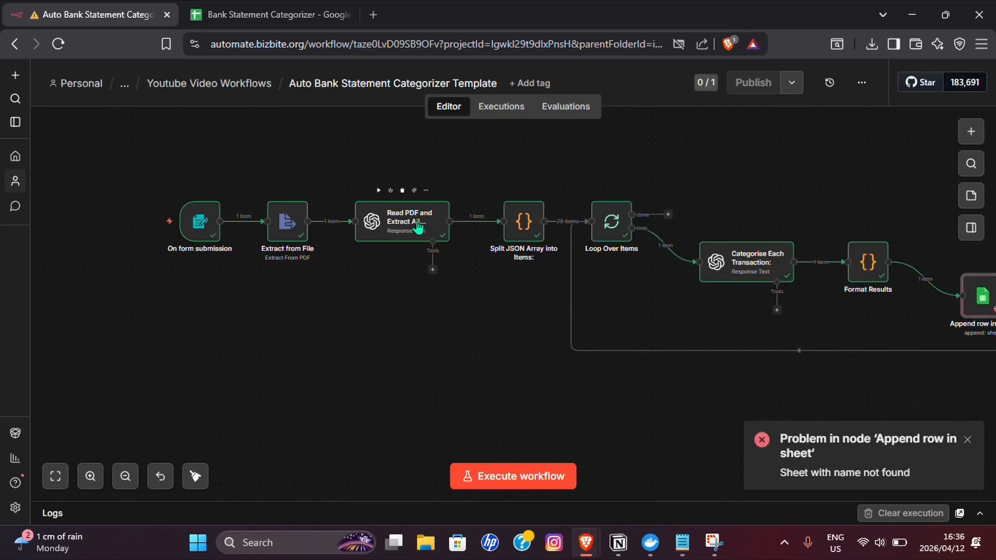
pyautogui.moveTo(507, 380); pyautogui.dragTo(388, 355)
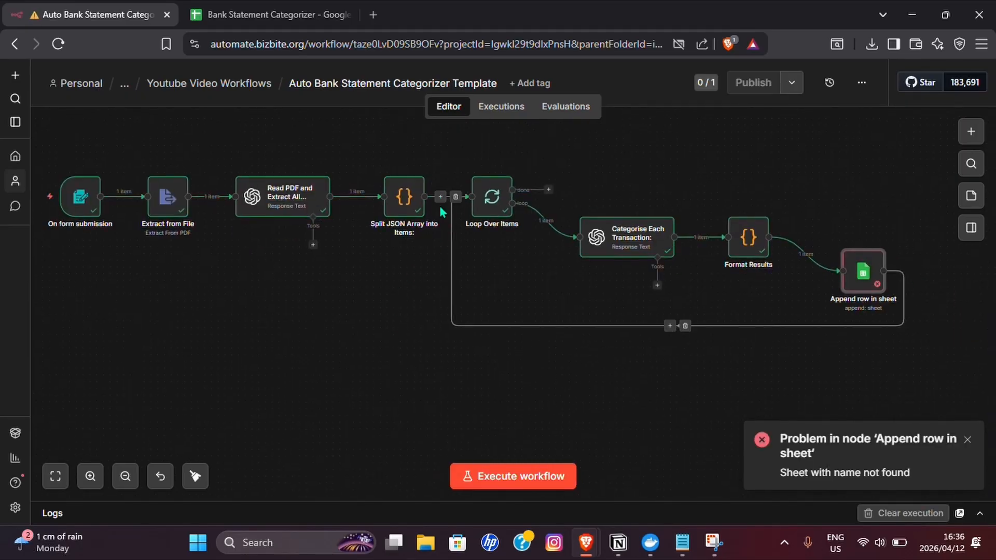
pyautogui.hscroll(5, 654, 267)
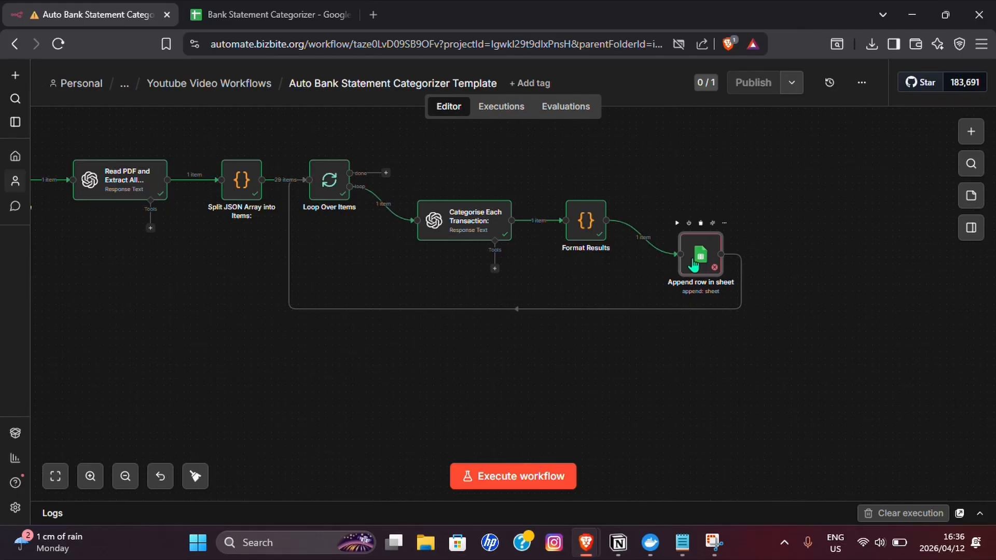
# - In the Append row in sheet node, map the sheet name to the month field from Split JSON Array into Items
pyautogui.doubleClick(694, 263)
pyautogui.scroll(-2, 400, 275)
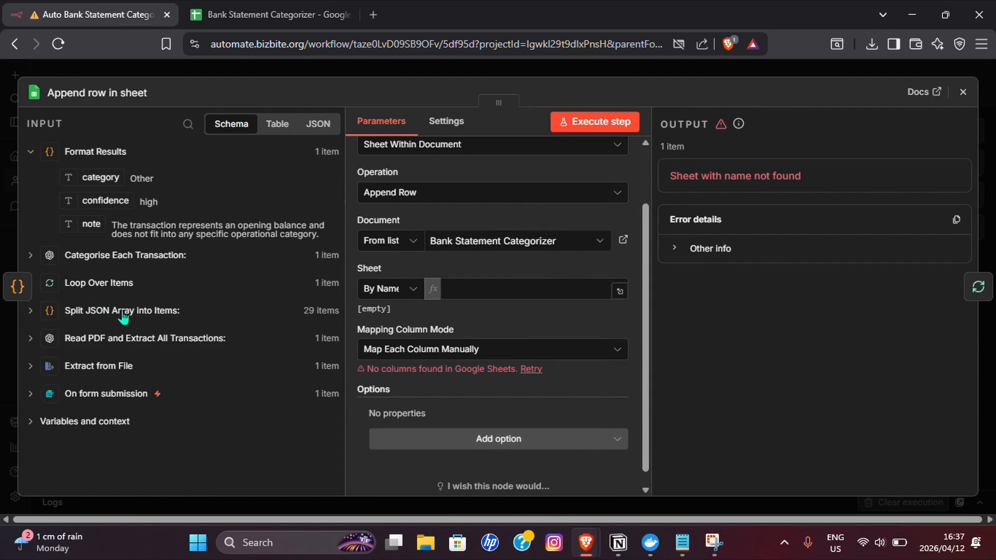
pyautogui.click(29, 311)
pyautogui.scroll(-2, 32, 317)
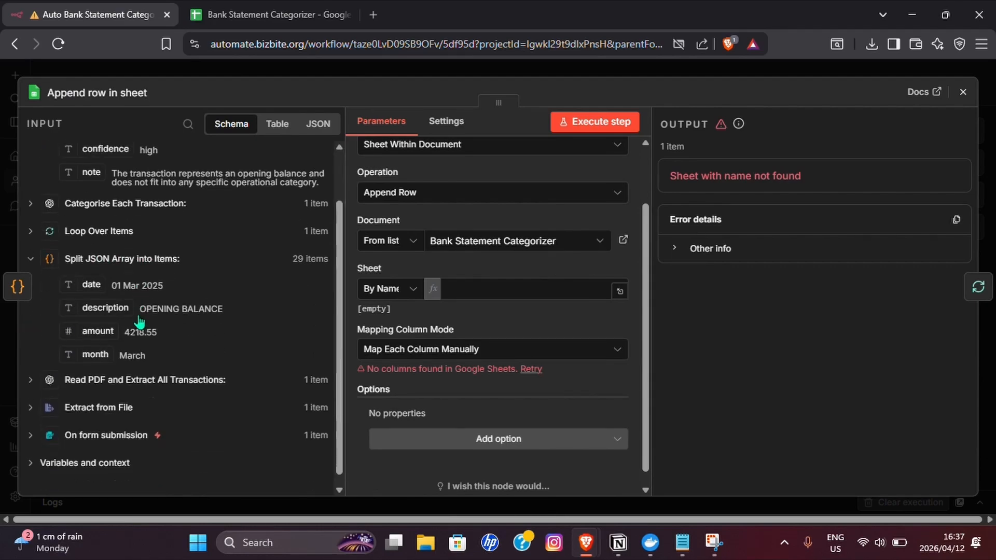
pyautogui.moveTo(95, 336); pyautogui.dragTo(439, 292)
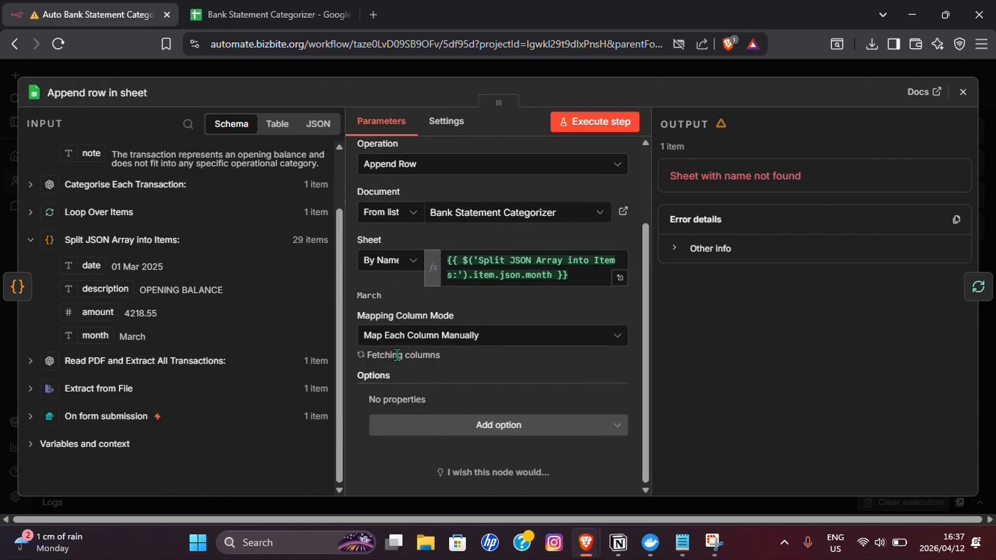
# - Map the Date, Description and Amount columns to the date, description and amount fields from Split JSON Array into Items
pyautogui.scroll(-3, 457, 374)
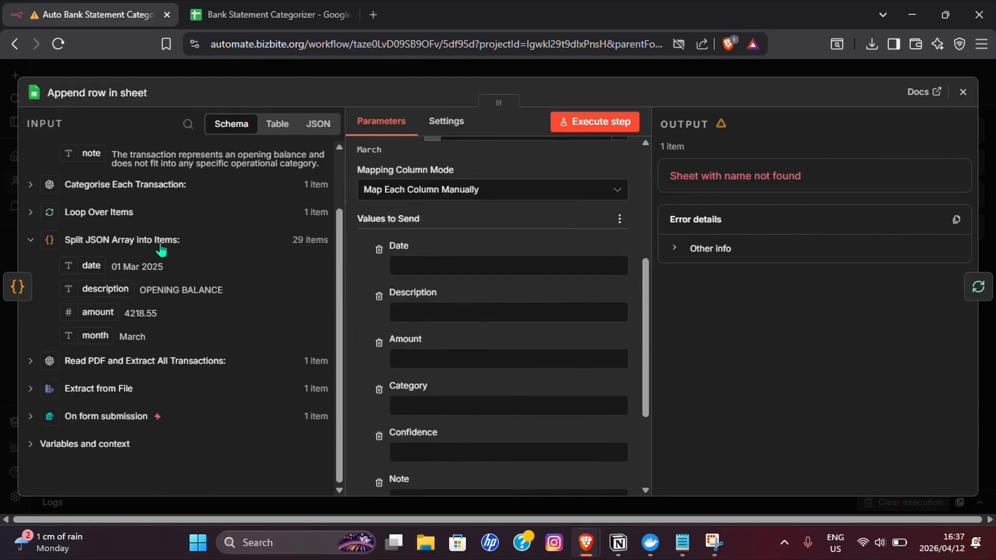
pyautogui.moveTo(92, 262); pyautogui.dragTo(410, 266)
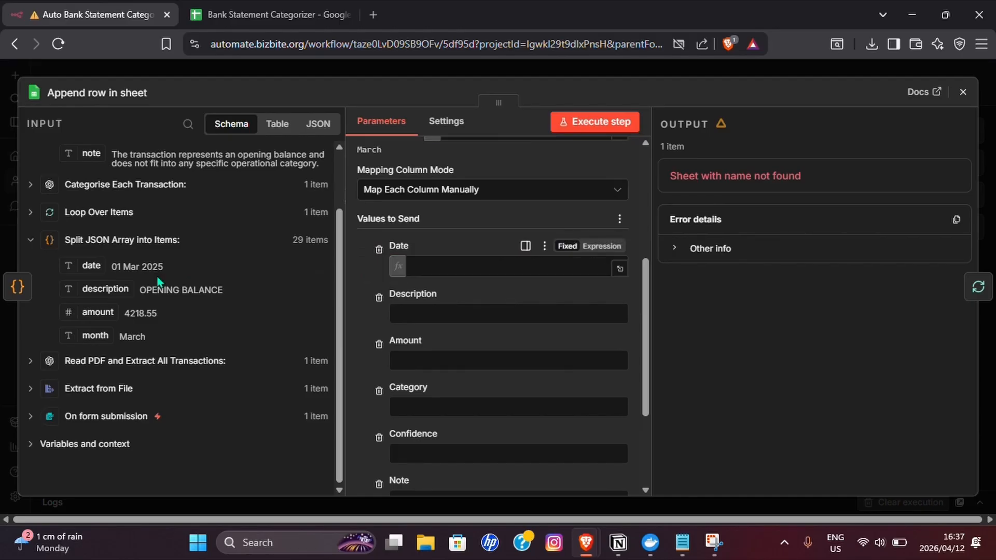
pyautogui.moveTo(105, 288); pyautogui.dragTo(395, 327)
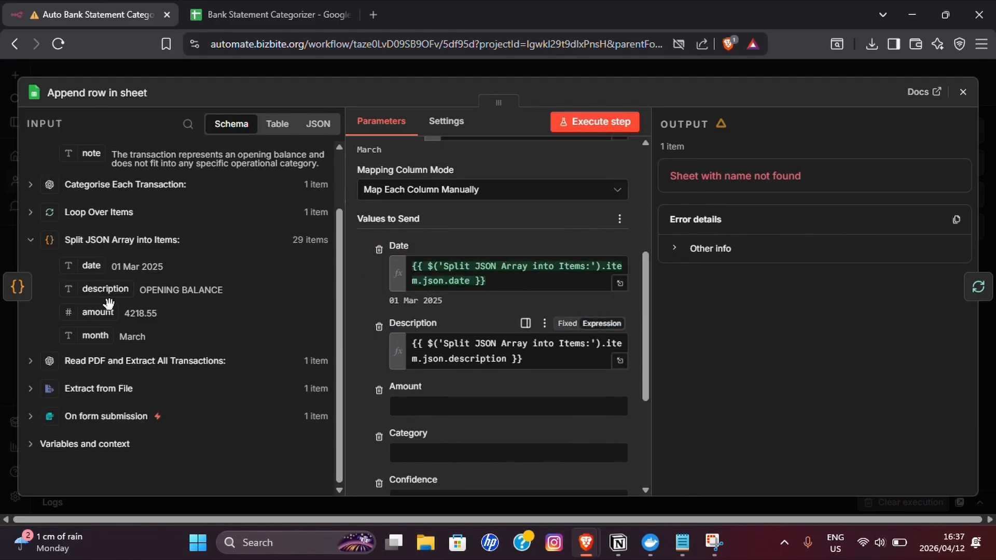
pyautogui.moveTo(96, 312); pyautogui.dragTo(411, 421)
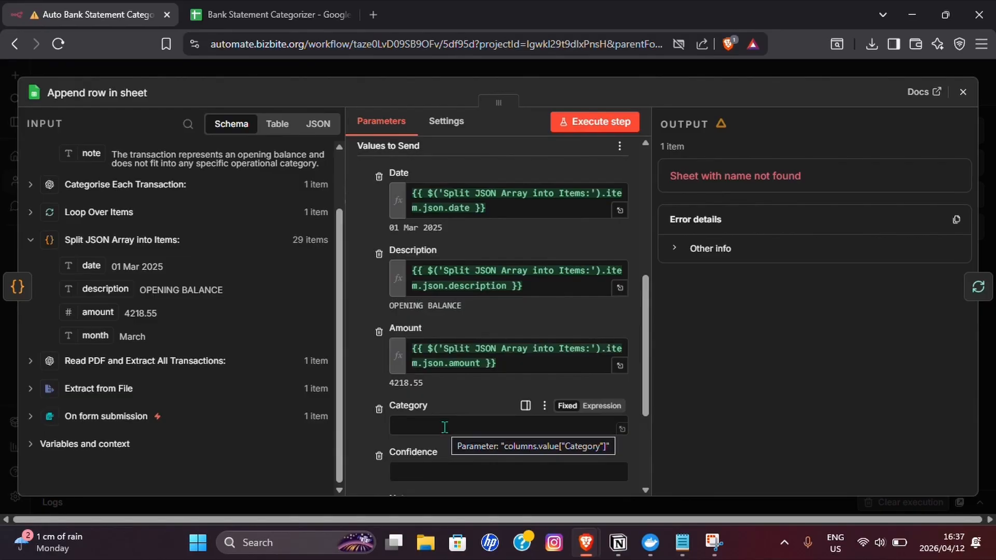
# - Map the Category, Confidence and Note columns to the matching Format Results fields, and close the node settings
pyautogui.scroll(2, 88, 239)
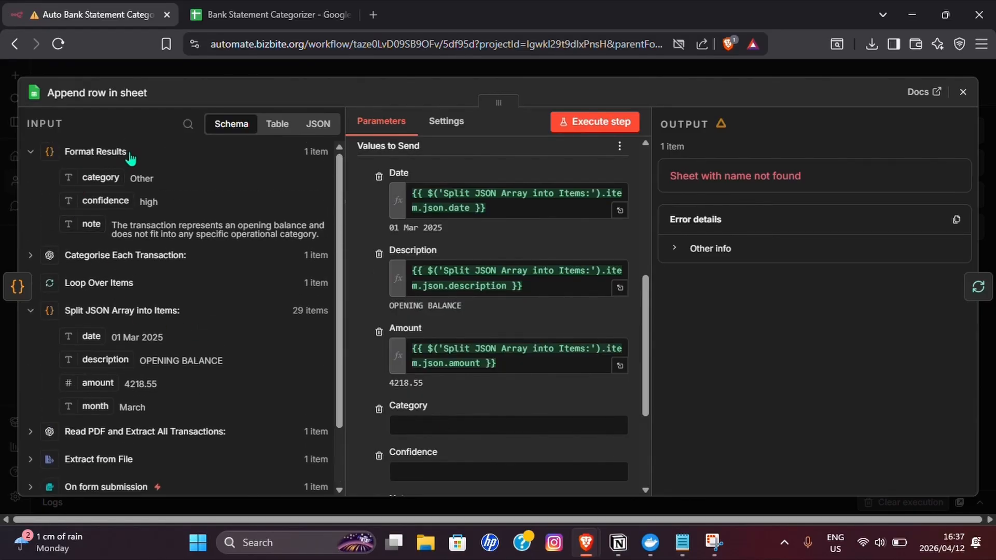
pyautogui.scroll(-3, 463, 283)
pyautogui.moveTo(100, 178); pyautogui.dragTo(412, 281)
pyautogui.moveTo(121, 199); pyautogui.dragTo(410, 343)
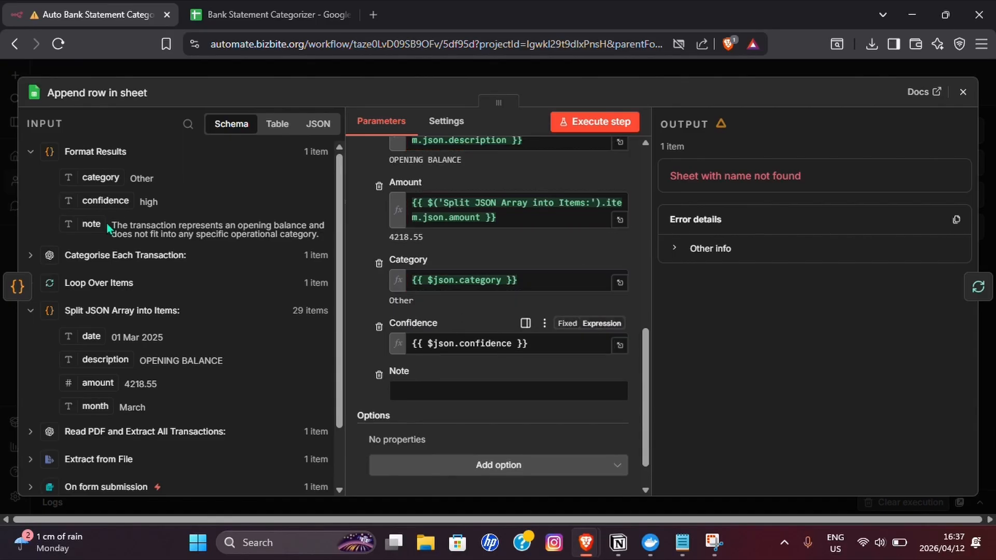
pyautogui.moveTo(165, 268); pyautogui.dragTo(431, 406)
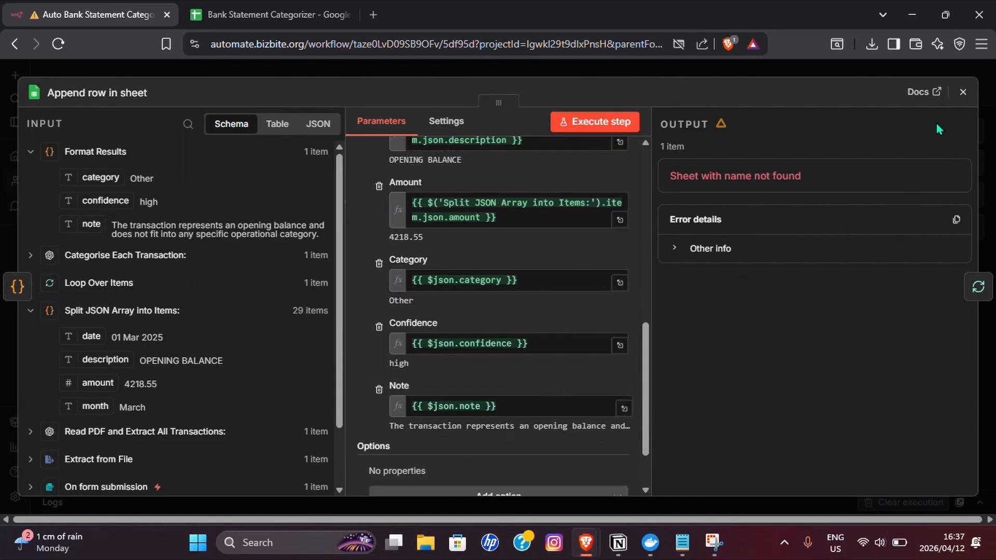
pyautogui.click(963, 93)
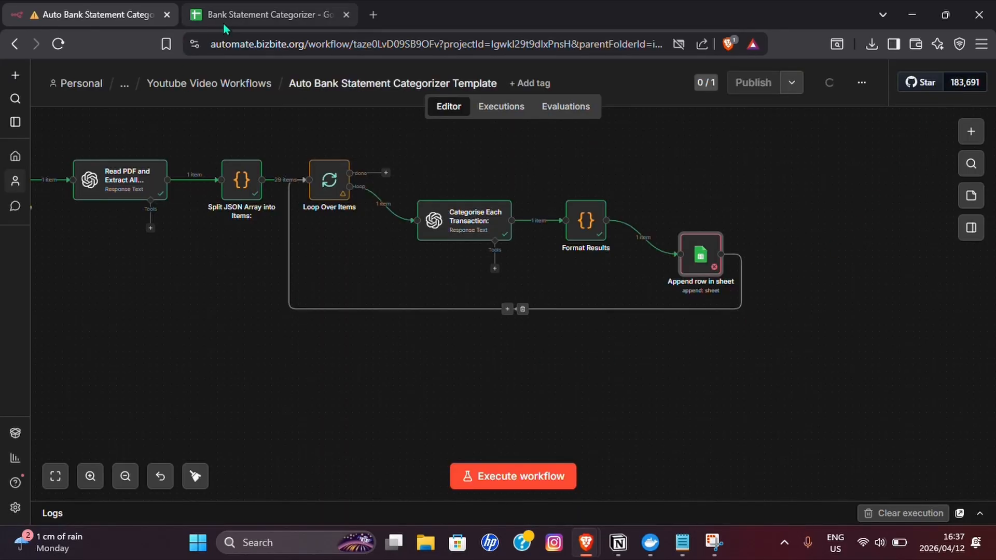
# - Check the March sheet in the Bank Statement Categorizer spreadsheet, and move the workflow's Append row in sheet node slightly lower
pyautogui.click(270, 14)
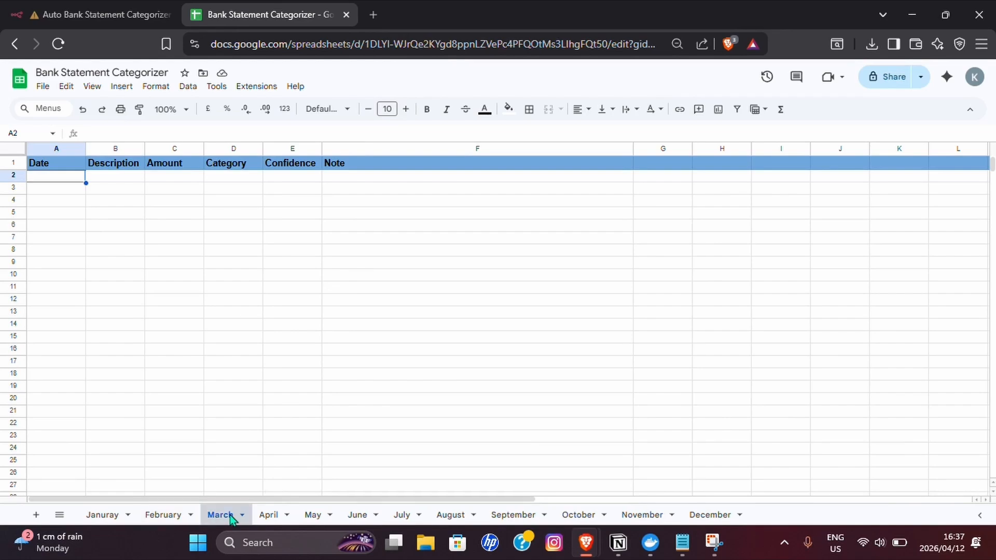
pyautogui.click(98, 15)
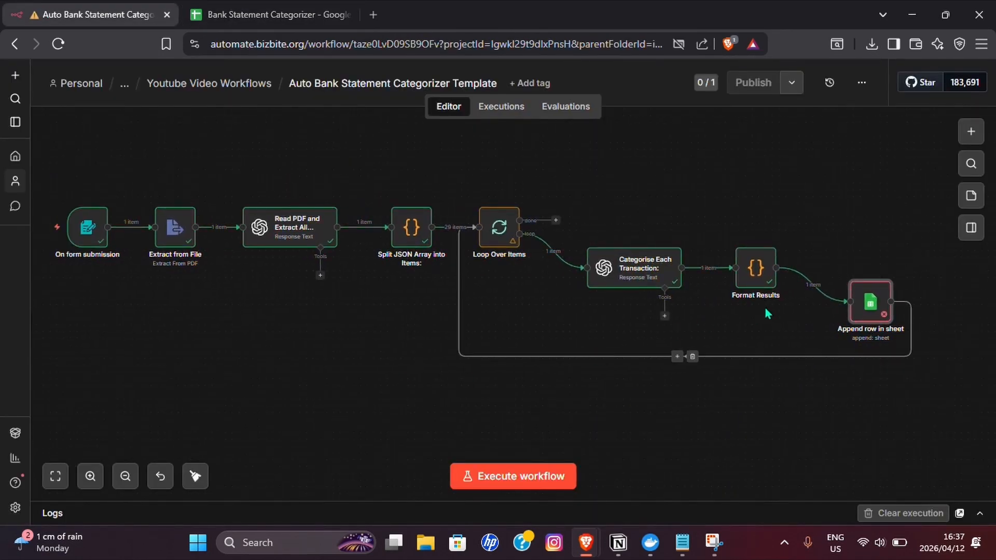
pyautogui.moveTo(878, 315); pyautogui.dragTo(886, 327)
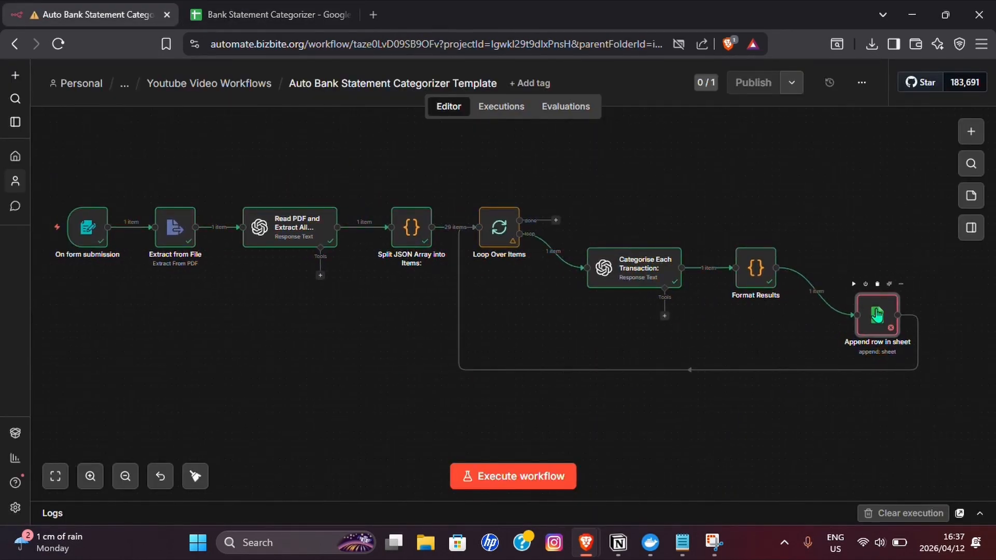
pyautogui.moveTo(298, 333); pyautogui.dragTo(361, 348)
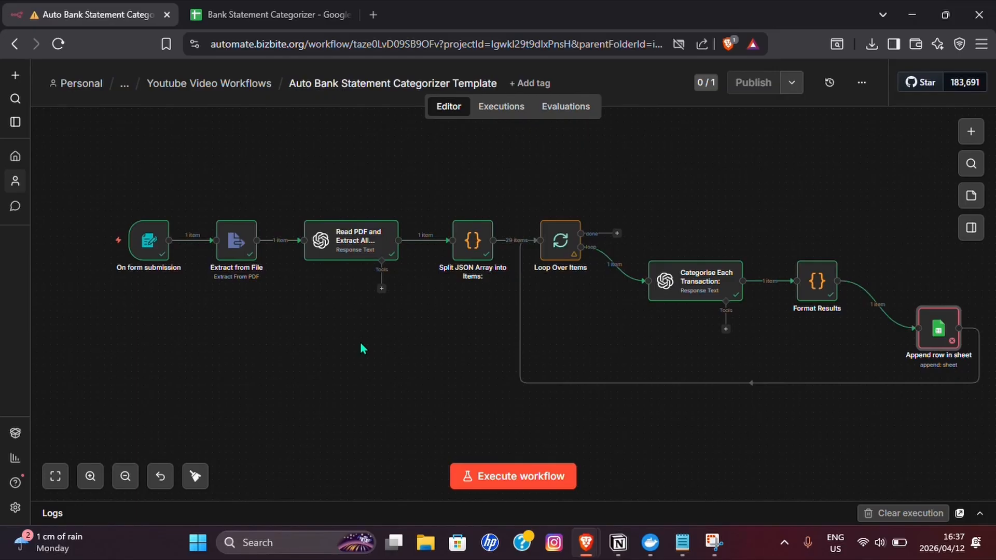
# - Execute the workflow, submit the Clearview_Bank_Statement_March_2025 PDF through the form, and minimise the form window
pyautogui.click(532, 479)
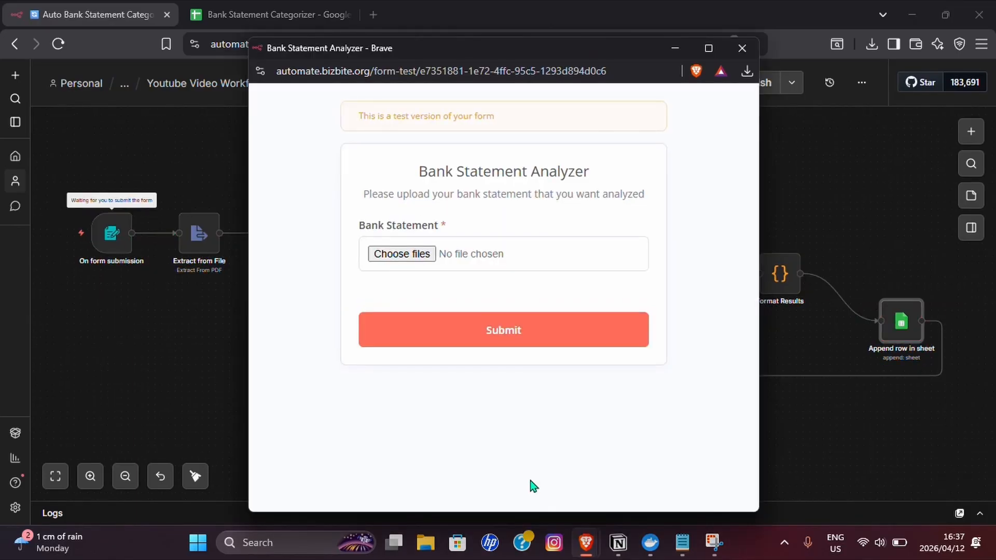
pyautogui.click(416, 255)
pyautogui.doubleClick(469, 154)
pyautogui.click(504, 330)
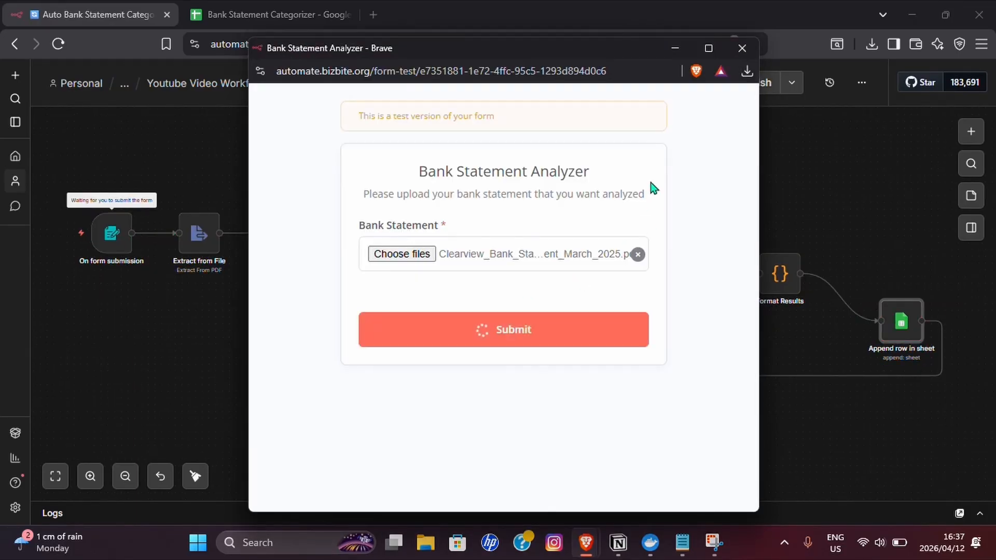
pyautogui.click(681, 46)
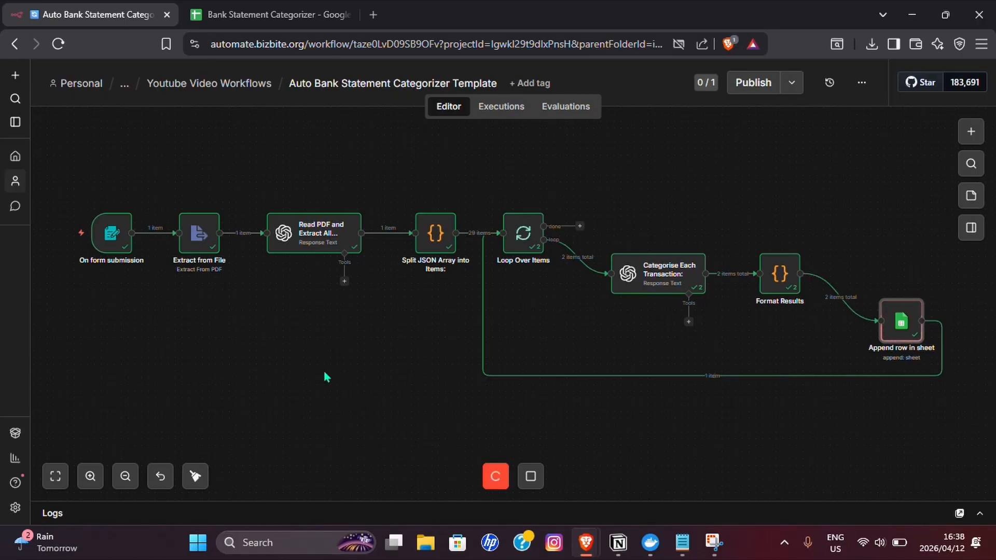
# - Review the finished run on the canvas and examine the categorised transactions appended to the spreadsheet's March sheet
pyautogui.click(250, 15)
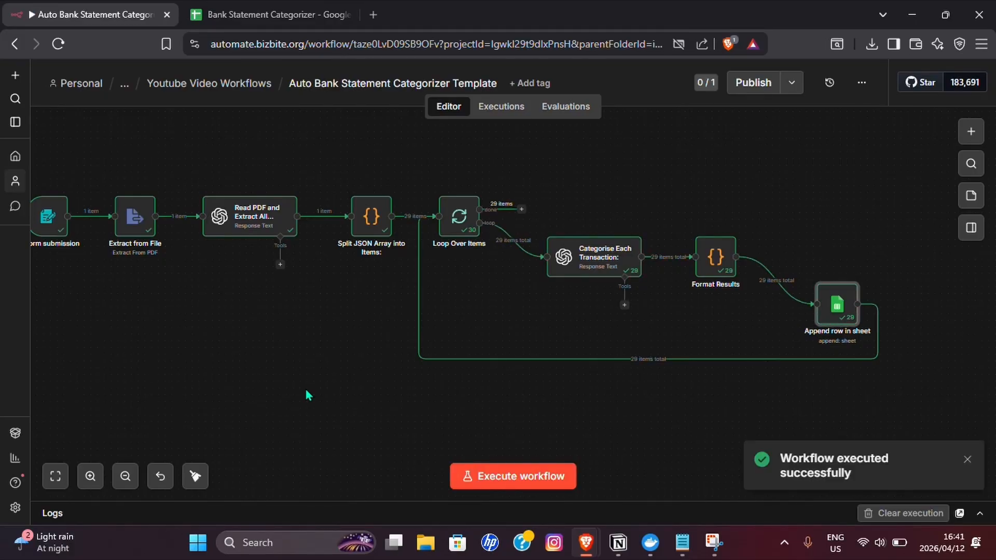
pyautogui.hscroll(-3, 332, 393)
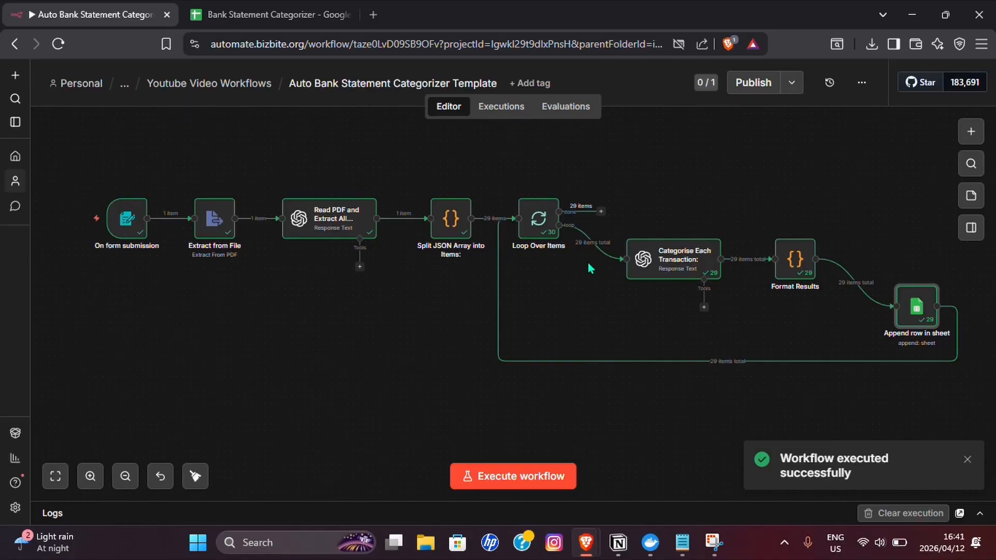
pyautogui.click(270, 14)
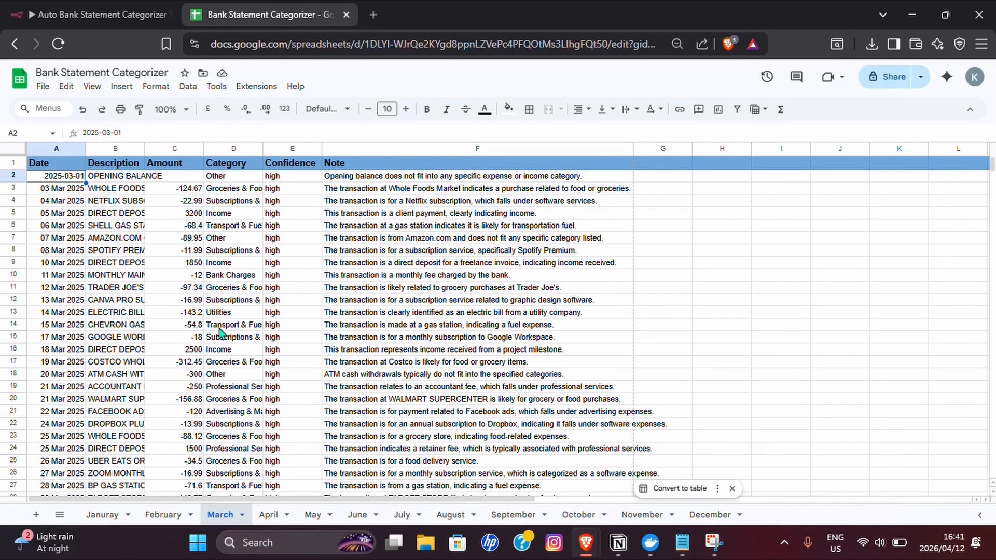
pyautogui.scroll(-2, 221, 332)
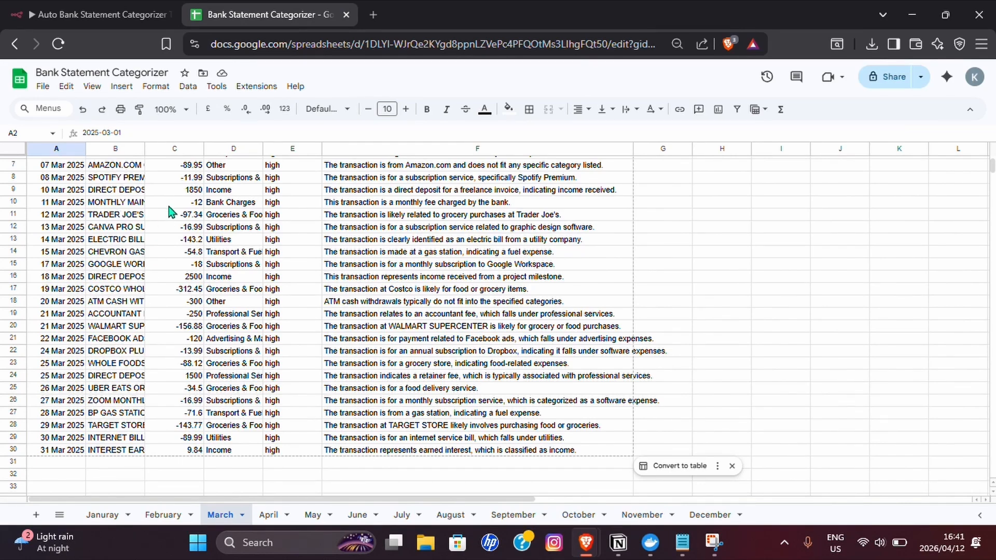
pyautogui.scroll(2, 168, 211)
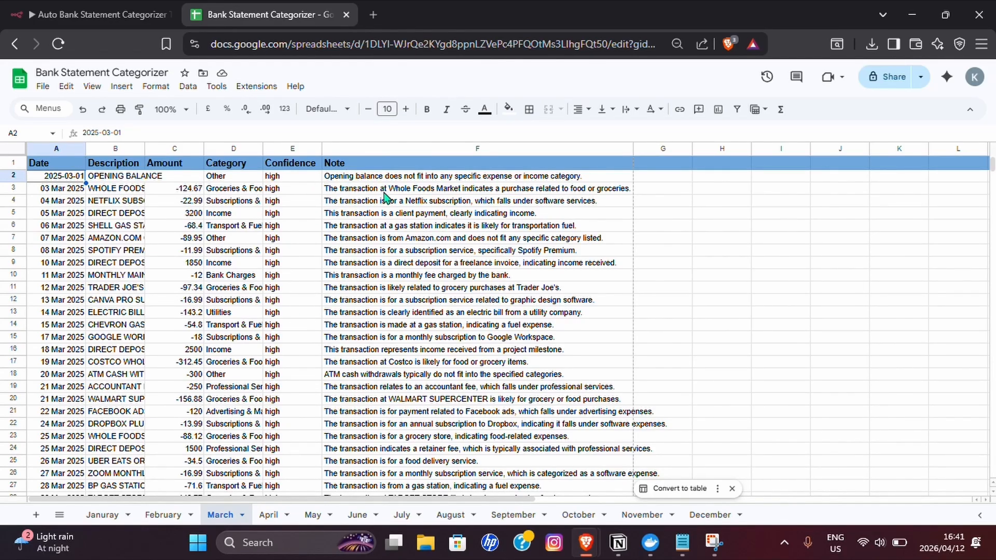
pyautogui.scroll(2, 44, 285)
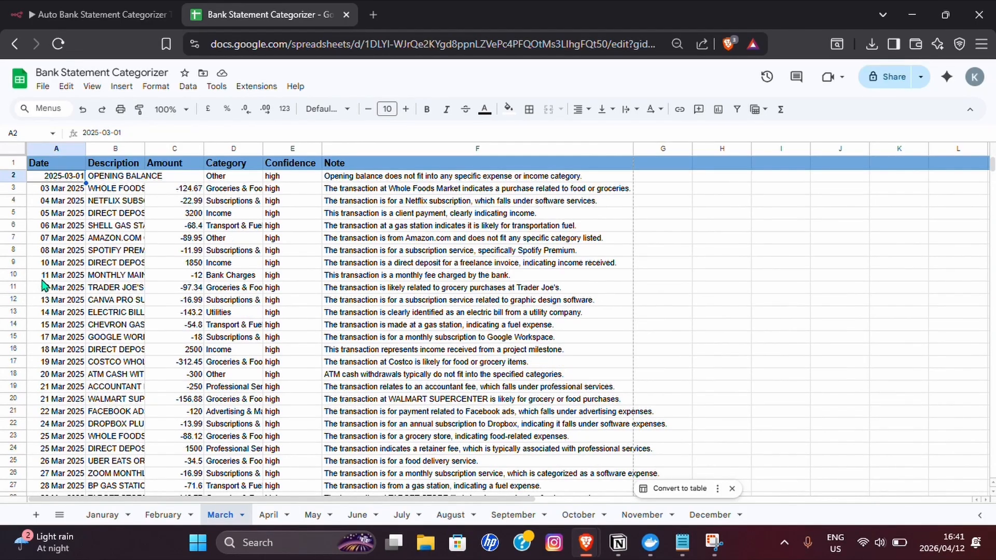